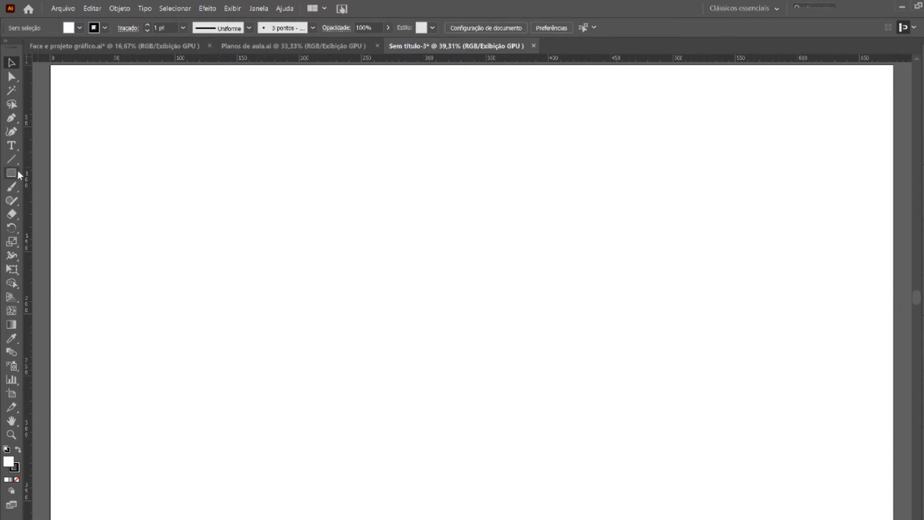
# Step: Draw a square about 60 mm wide on the empty artboard
pyautogui.press('m')
pyautogui.press('Return')
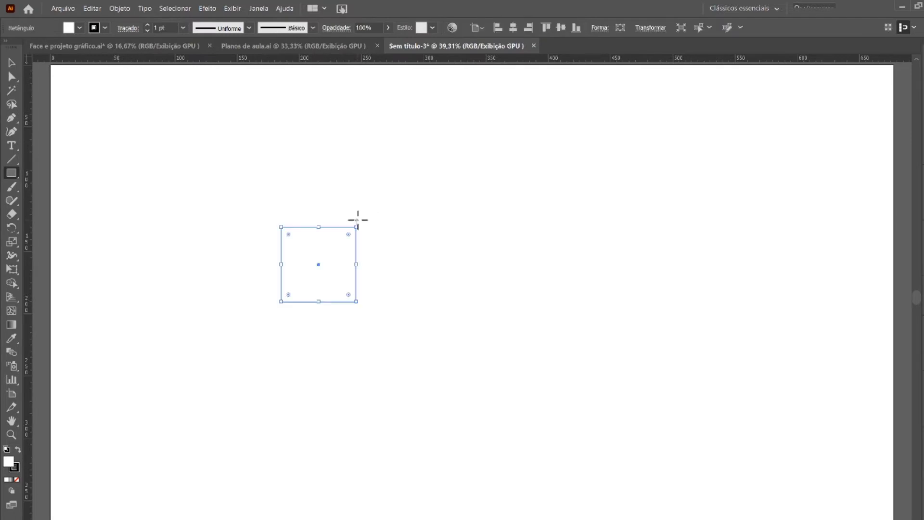
pyautogui.click(11, 62)
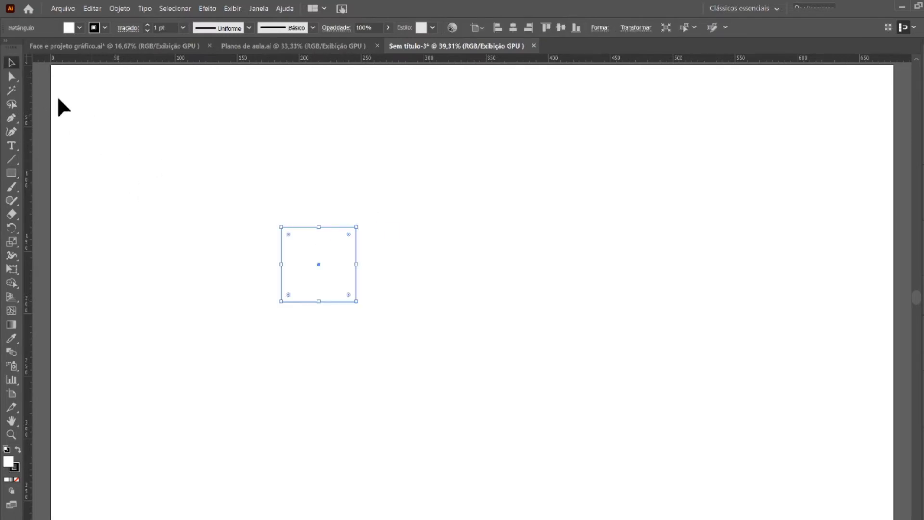
pyautogui.click(240, 135)
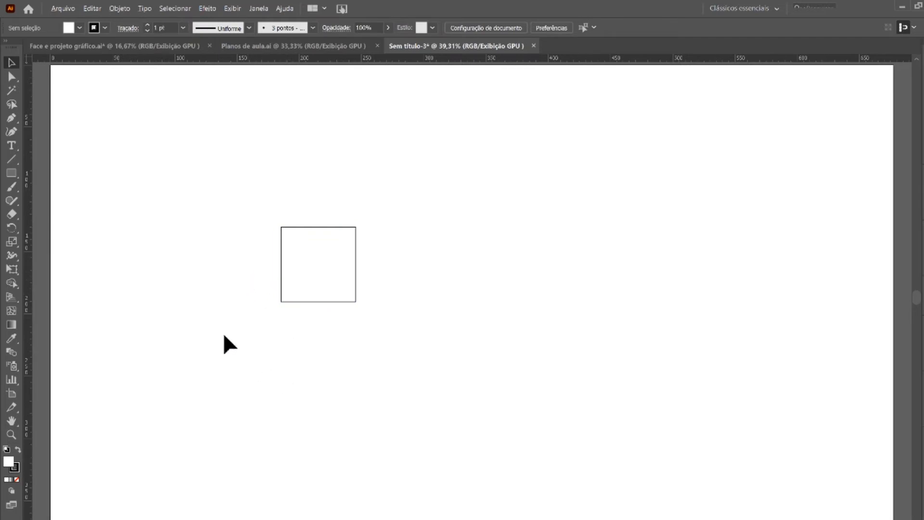
# Step: Duplicate the square to its right and narrow the copy to about 25 mm wide at full height
pyautogui.scroll(2, 315, 226)
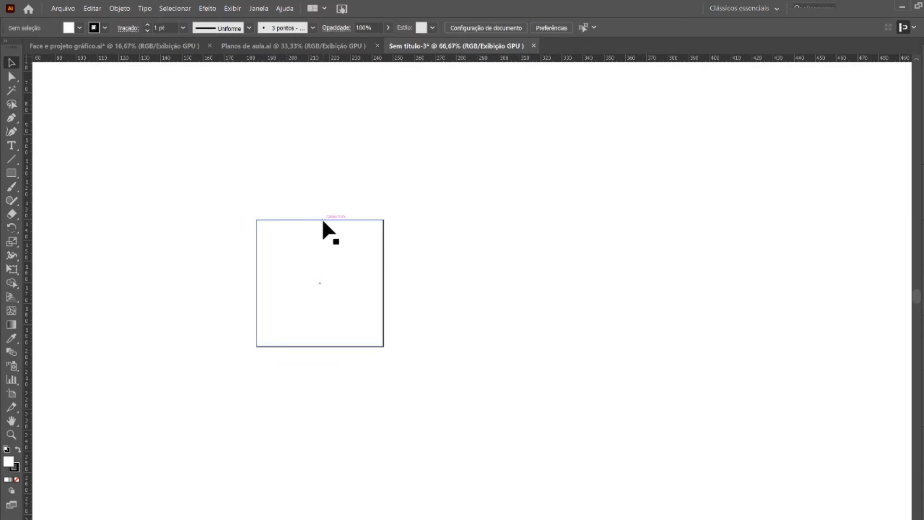
pyautogui.moveTo(322, 220); pyautogui.dragTo(448, 220)
pyautogui.click(575, 269)
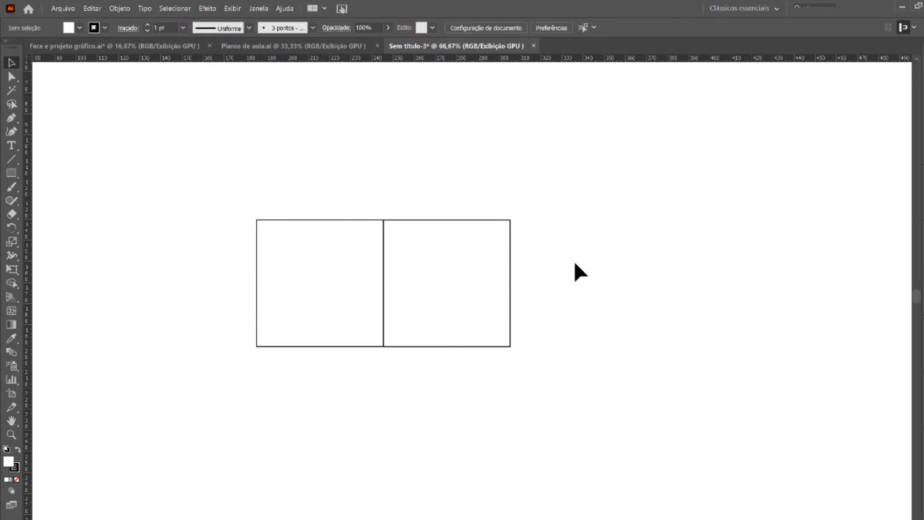
pyautogui.click(485, 220)
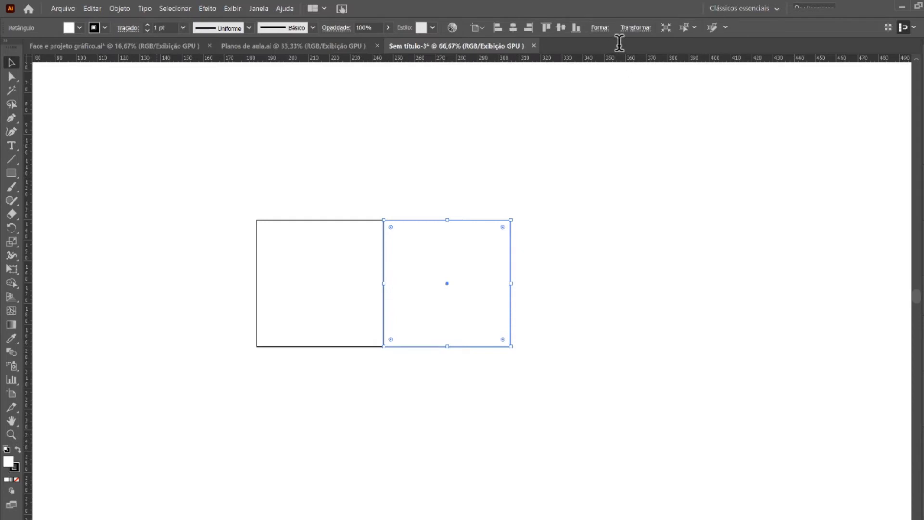
pyautogui.press('Return')
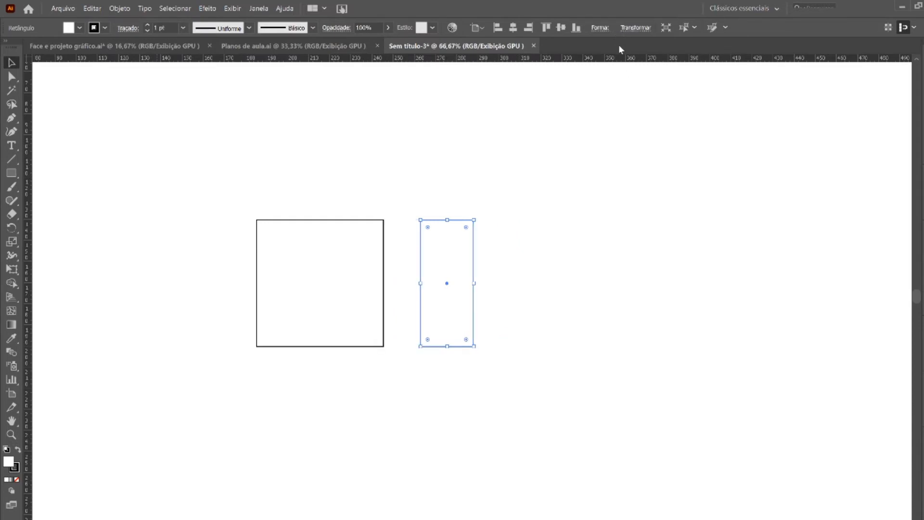
# Step: Move the narrow rectangle flush against the square's right edge
pyautogui.click(545, 238)
pyautogui.moveTo(422, 240); pyautogui.dragTo(539, 218)
pyautogui.click(425, 193)
pyautogui.click(536, 144)
pyautogui.hotkey('ctrl', 'z')
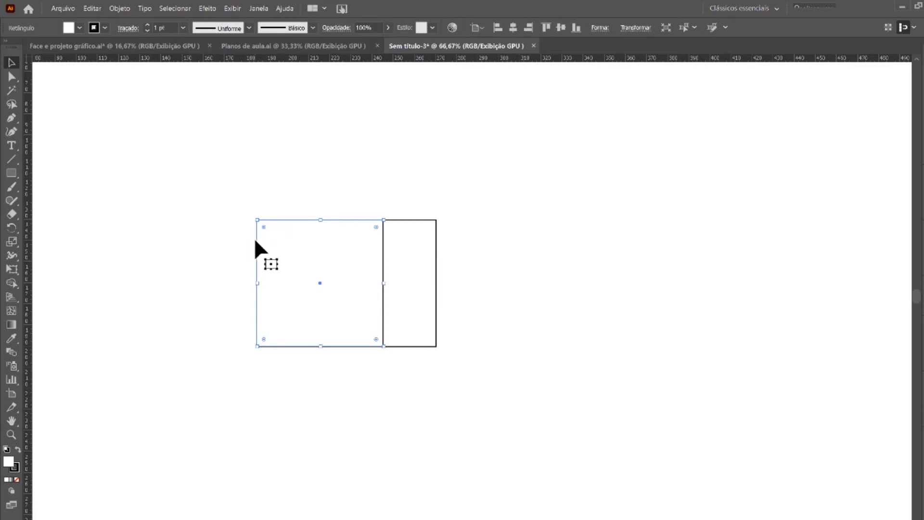
# Step: Duplicate the square and the narrow rectangle, placing each copy flush at the right end of the row
pyautogui.moveTo(255, 240); pyautogui.dragTo(347, 168)
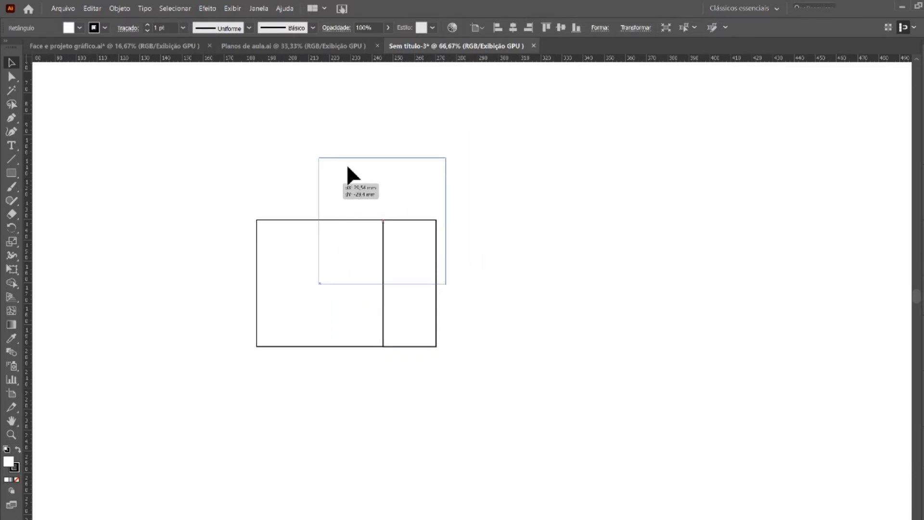
pyautogui.moveTo(348, 168); pyautogui.dragTo(468, 262)
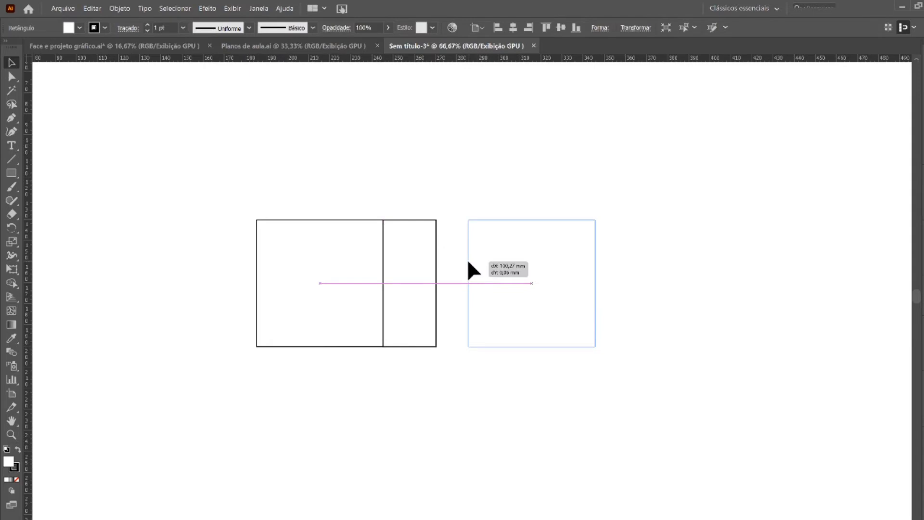
pyautogui.moveTo(468, 262); pyautogui.dragTo(573, 276)
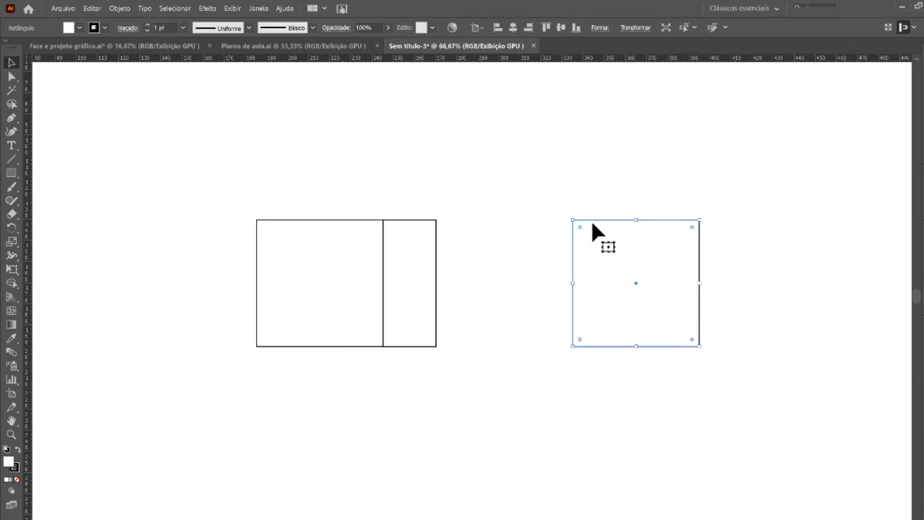
pyautogui.moveTo(572, 246); pyautogui.dragTo(434, 268)
pyautogui.click(473, 179)
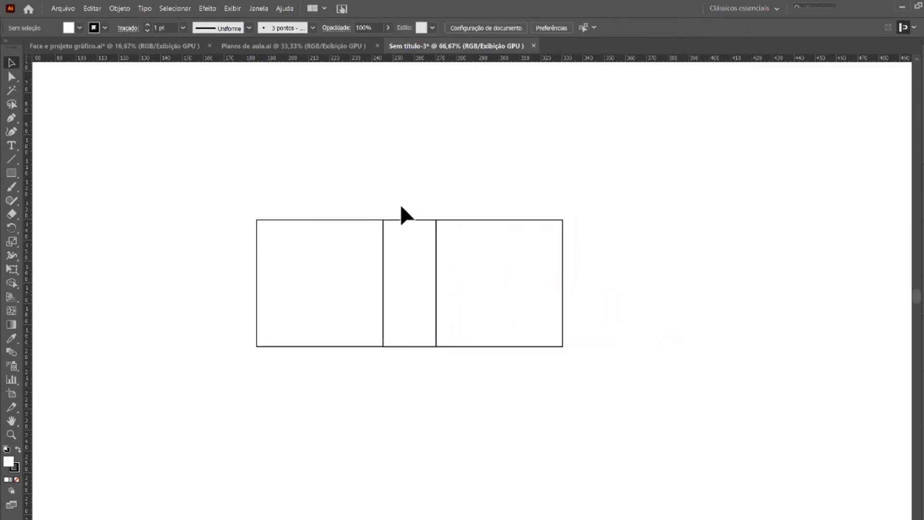
pyautogui.moveTo(402, 221); pyautogui.dragTo(563, 255)
pyautogui.click(723, 276)
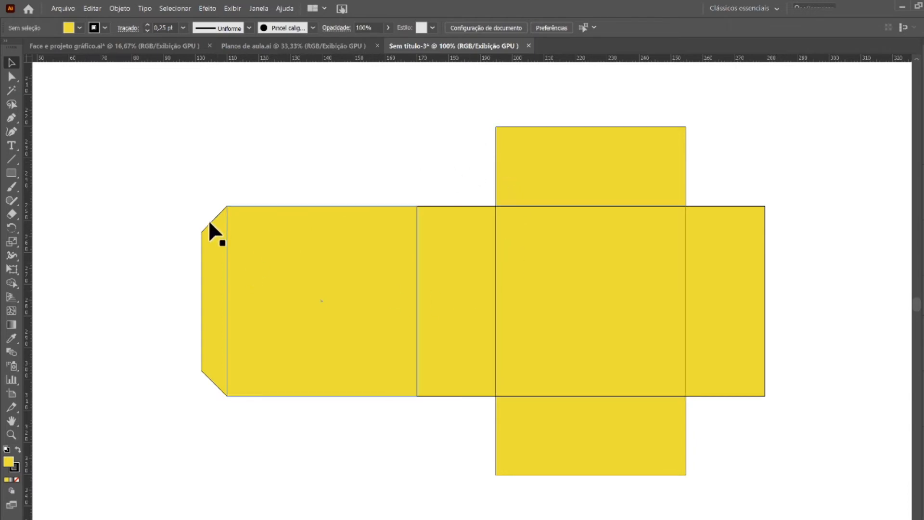
# Step: Copy the angled glue tab against the upper flap's left edge as a width guide
pyautogui.click(215, 243)
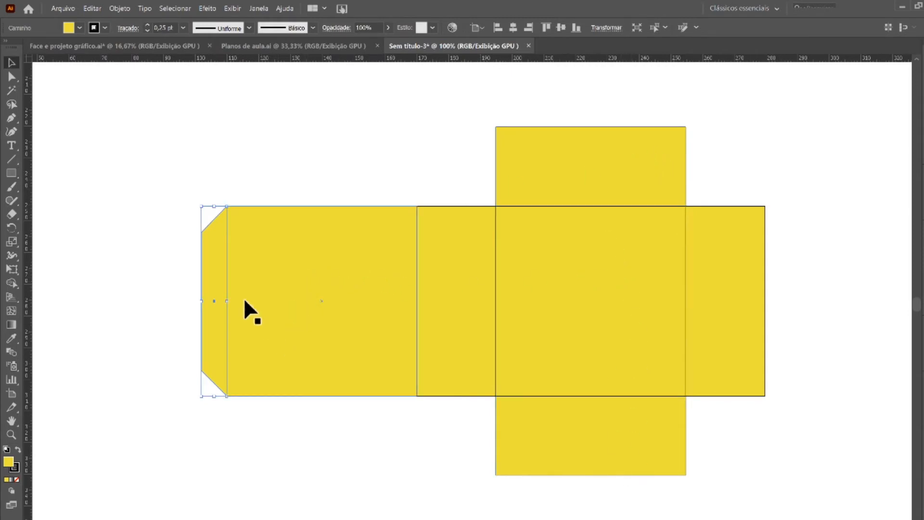
pyautogui.moveTo(216, 267); pyautogui.dragTo(483, 165)
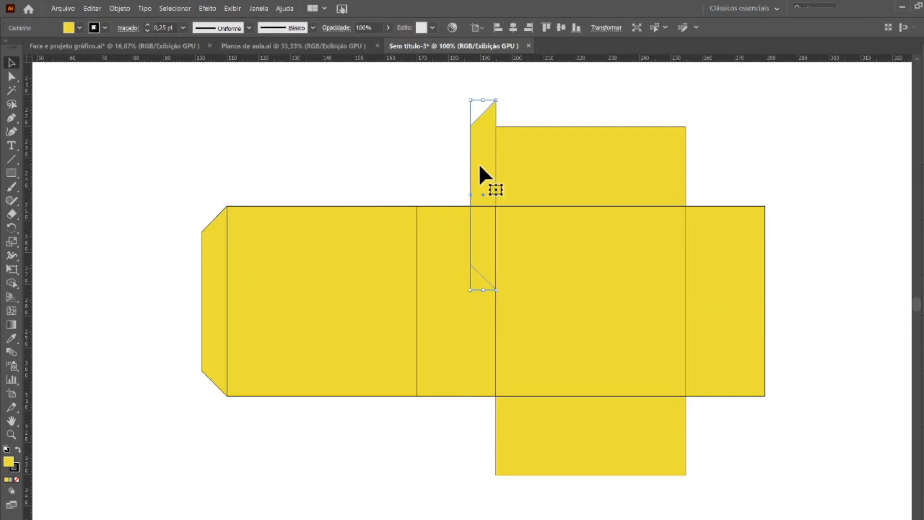
pyautogui.click(439, 153)
# Step: Draw a tab rectangle about 8 by 25 mm along the upper flap's left edge and delete the glue tab copy
pyautogui.press('m')
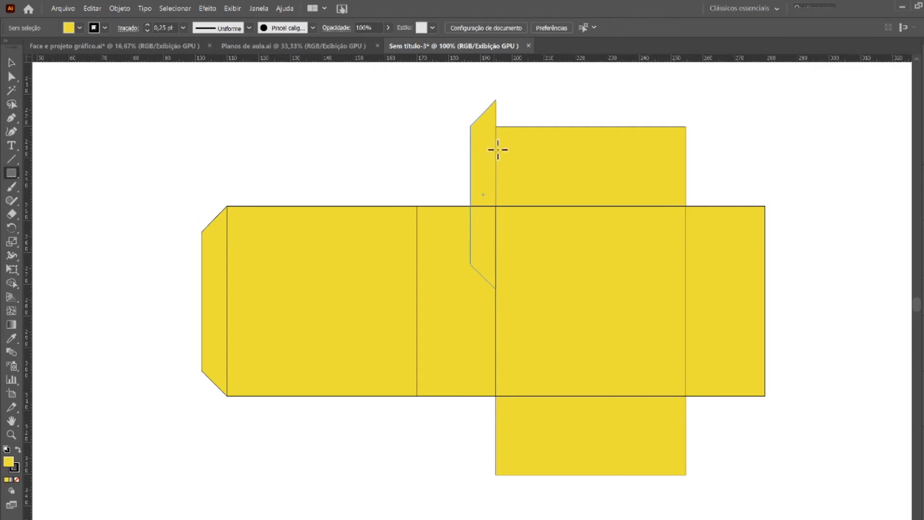
pyautogui.moveTo(496, 127); pyautogui.dragTo(471, 206)
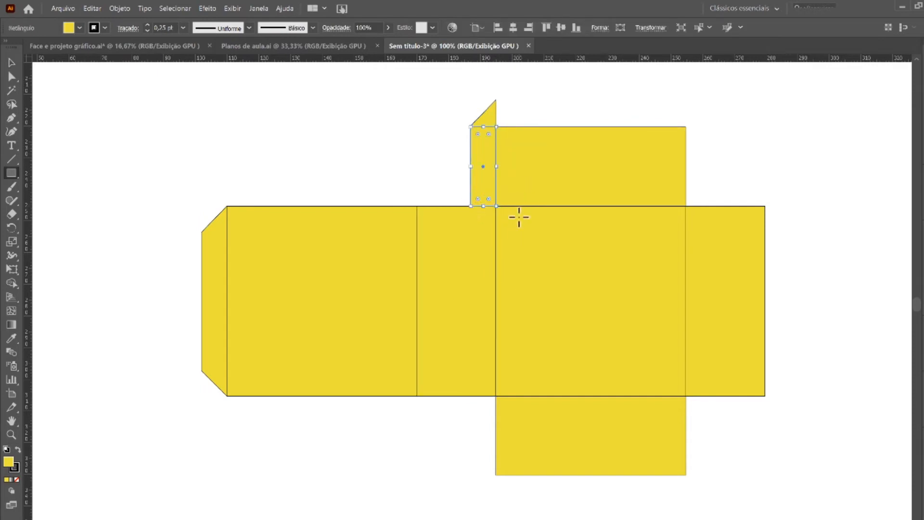
pyautogui.press('v')
pyautogui.click(452, 118)
pyautogui.click(486, 109)
pyautogui.press('Delete')
# Step: Draw a helper square about 8 mm wide at the upper end of the tab rectangle and duplicate it at the lower end
pyautogui.press('m')
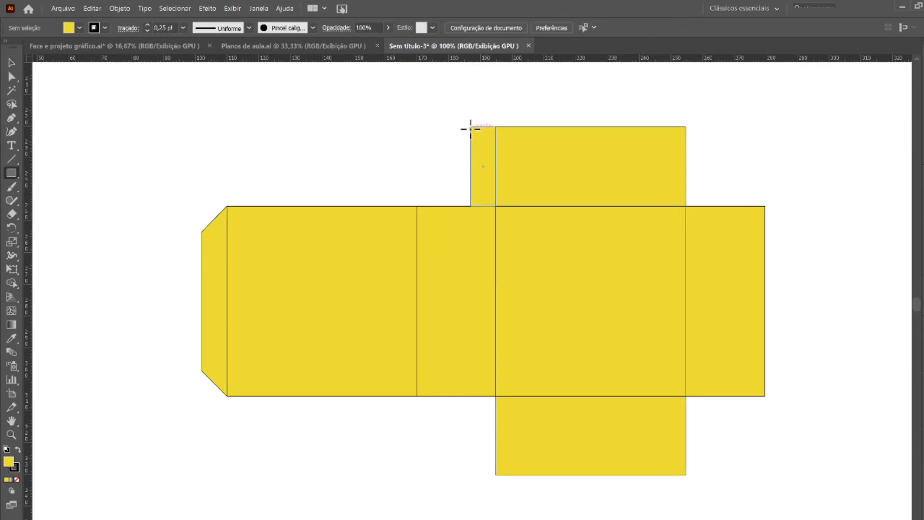
pyautogui.moveTo(470, 127); pyautogui.dragTo(483, 185)
pyautogui.press('v')
pyautogui.click(399, 121)
pyautogui.click(447, 183)
# Step: Bevel the tab rectangle by moving its two outer corner points inward to the edges of the helper squares
pyautogui.click(489, 166)
pyautogui.press('a')
pyautogui.click(470, 126)
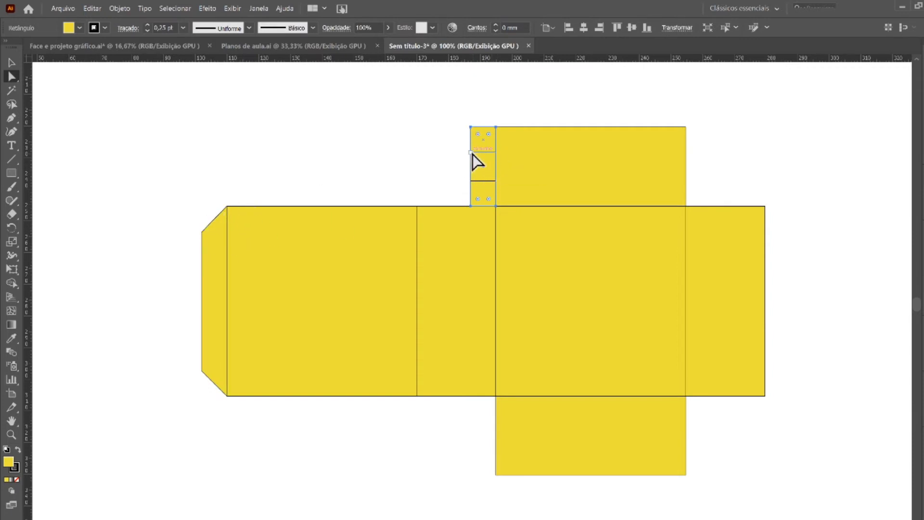
pyautogui.click(471, 127)
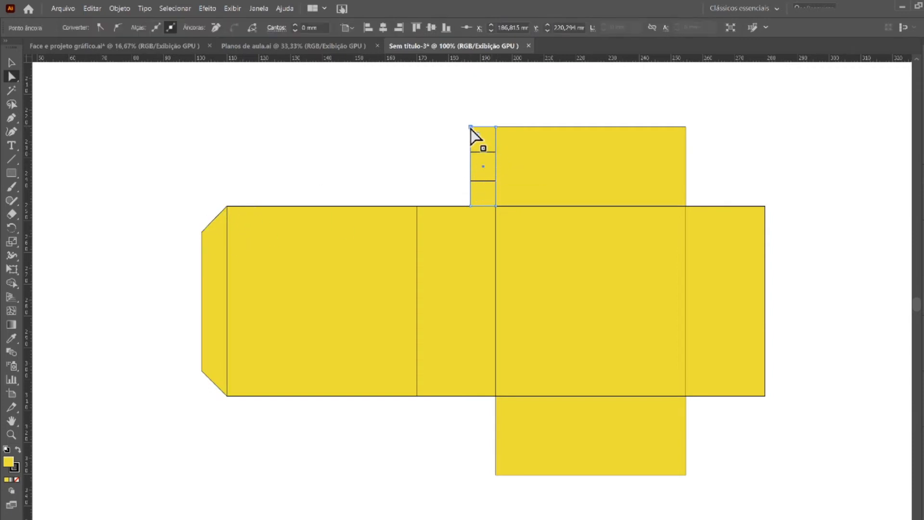
pyautogui.moveTo(471, 130); pyautogui.dragTo(471, 152)
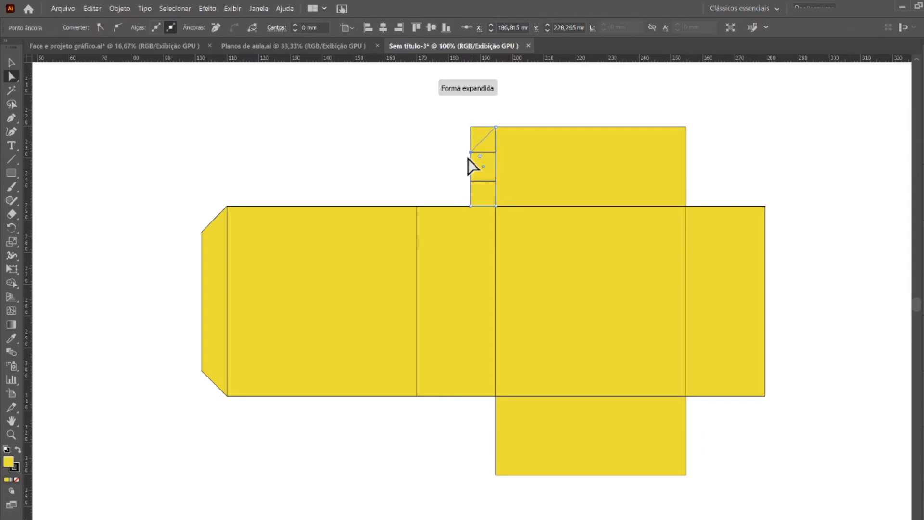
pyautogui.moveTo(470, 206); pyautogui.dragTo(470, 181)
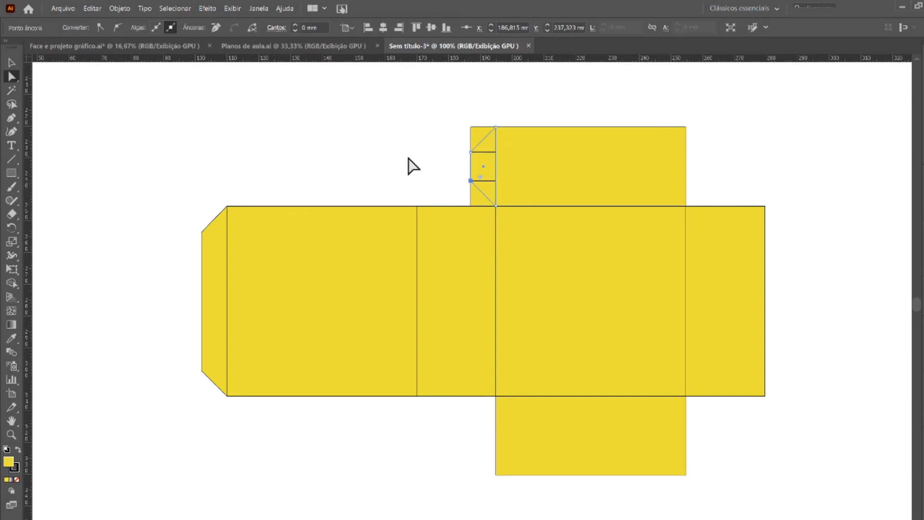
# Step: Delete both helper squares from the upper flap's tab
pyautogui.press('v')
pyautogui.click(405, 129)
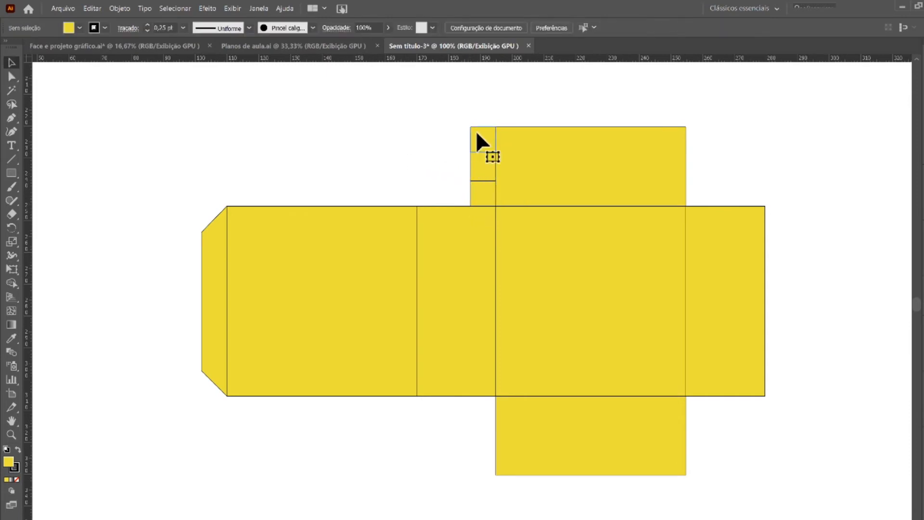
pyautogui.click(476, 134)
pyautogui.press('Delete')
pyautogui.click(474, 197)
pyautogui.press('Delete')
# Step: Duplicate the beveled tab onto the left edge of the lower flap
pyautogui.click(493, 153)
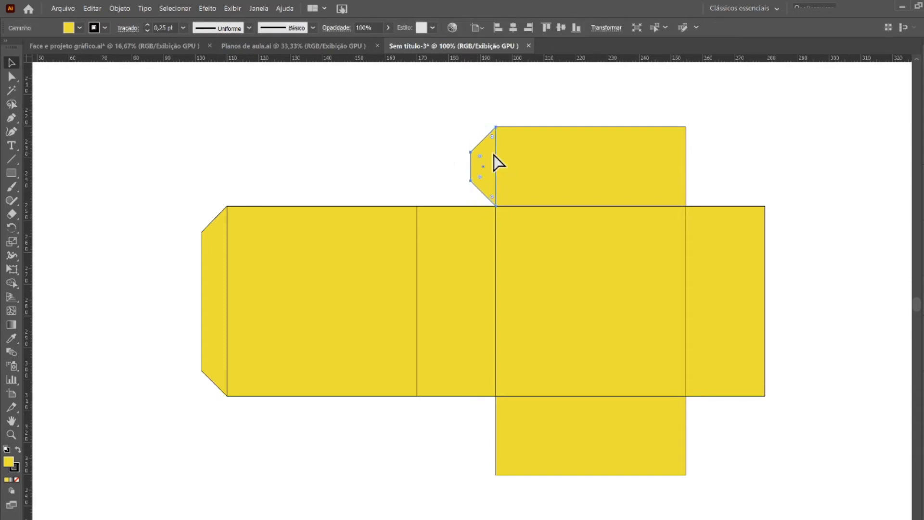
pyautogui.click(466, 140)
pyautogui.moveTo(480, 147); pyautogui.dragTo(474, 412)
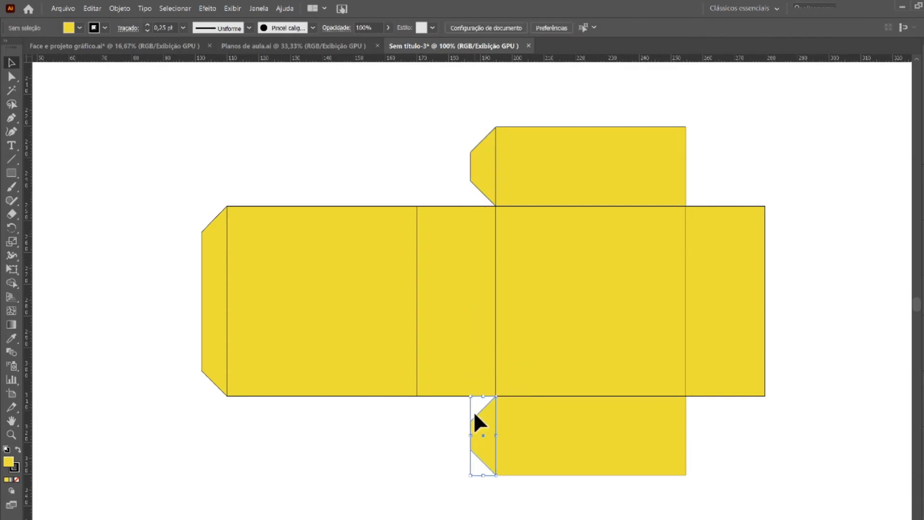
# Step: Create mirrored copies of both beveled tabs and attach them to the right edges of the upper and lower flaps
pyautogui.keyDown('shift'); pyautogui.click(483, 164); pyautogui.keyUp('shift')
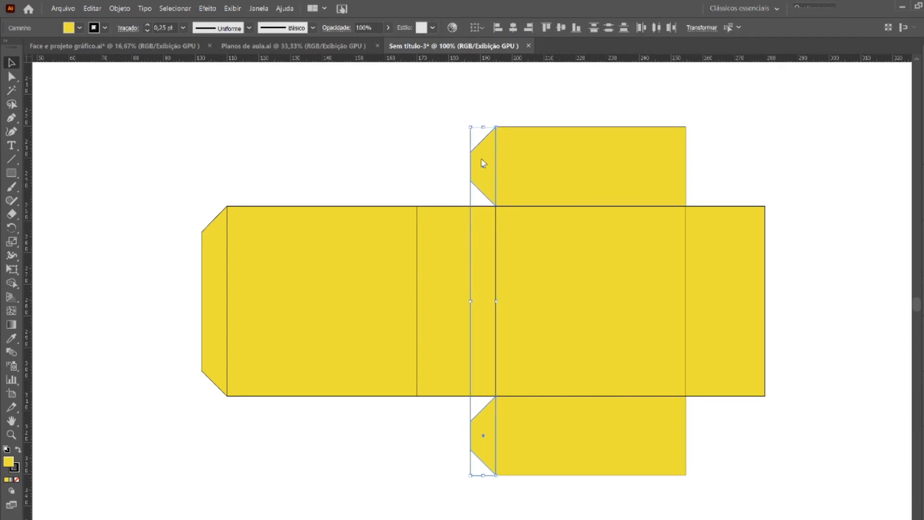
pyautogui.click(622, 306)
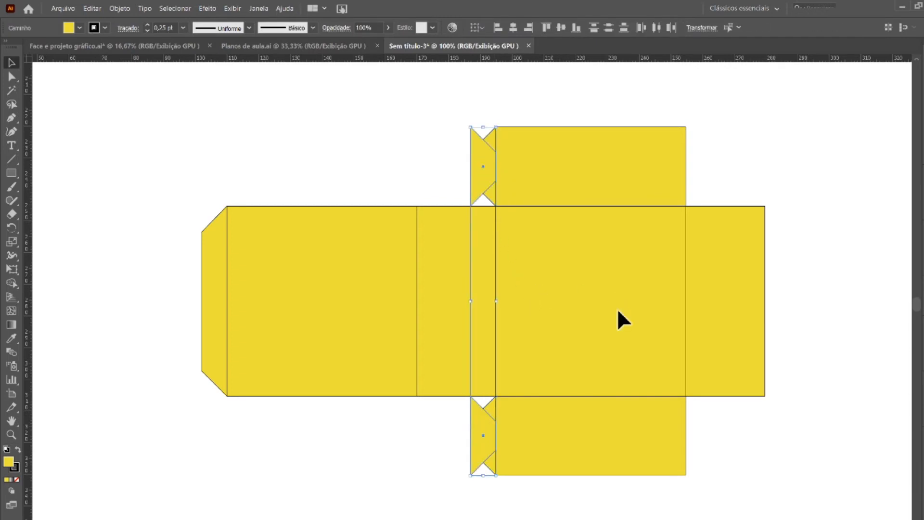
pyautogui.moveTo(476, 140); pyautogui.dragTo(692, 154)
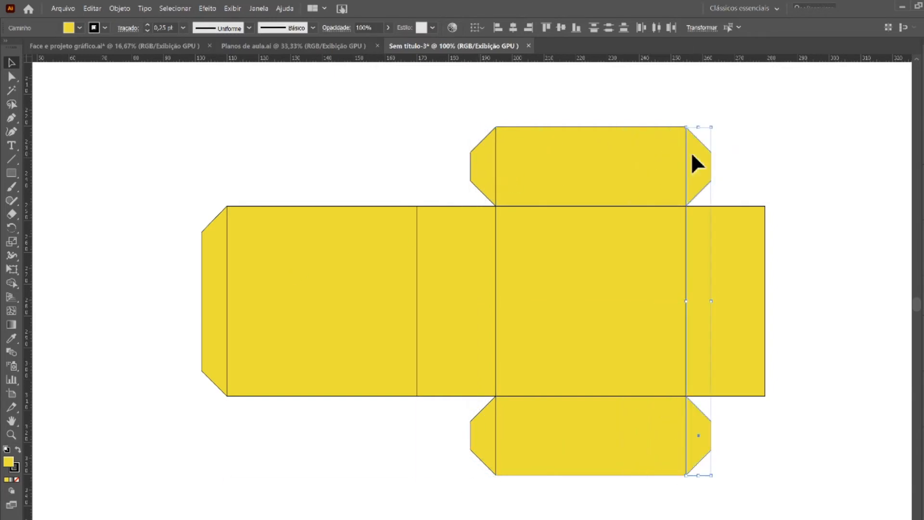
pyautogui.click(781, 141)
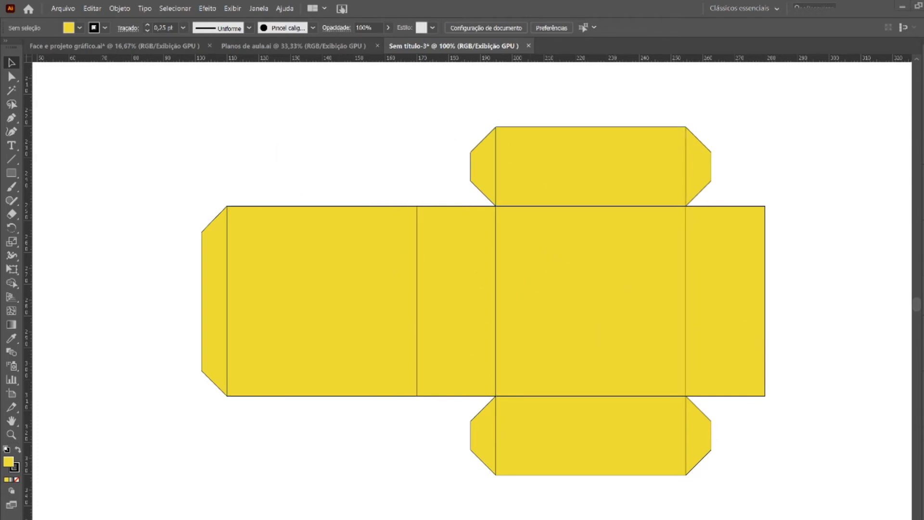
# Step: Pull the glue tab and the main panels apart to show the template's separate pieces, and undo the moves
pyautogui.scroll(-1, 179, 412)
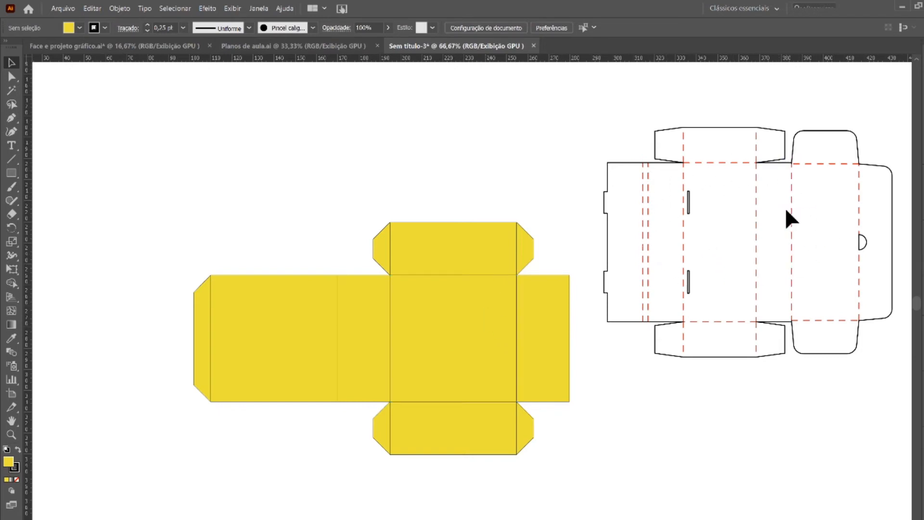
pyautogui.scroll(1, 746, 225)
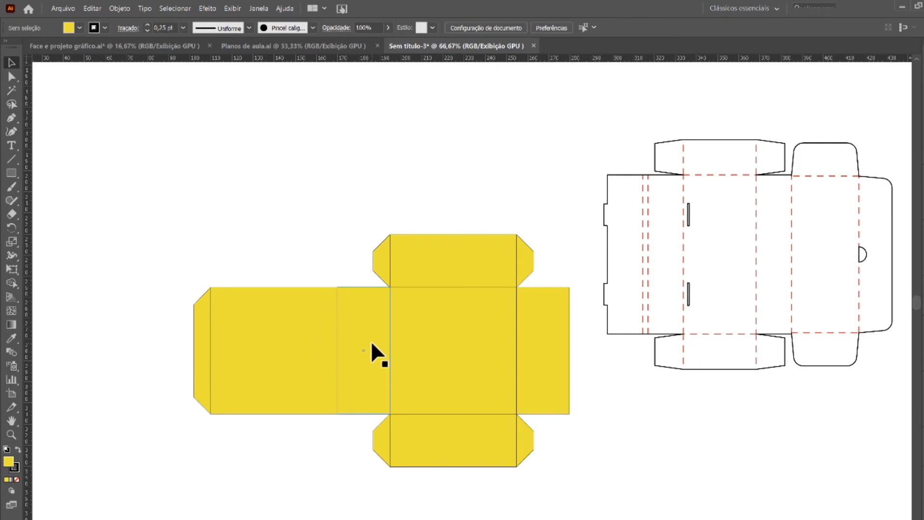
pyautogui.moveTo(193, 330); pyautogui.dragTo(90, 330)
pyautogui.moveTo(300, 348); pyautogui.dragTo(219, 343)
pyautogui.moveTo(358, 332); pyautogui.dragTo(396, 337)
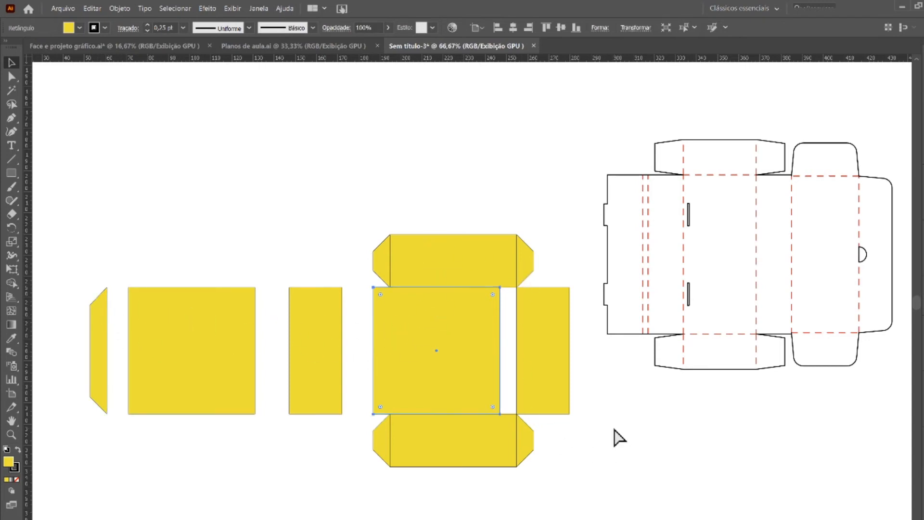
pyautogui.hotkey('ctrl', 'z')
pyautogui.hotkey('ctrl', 'z')
pyautogui.hotkey('ctrl', 'z')
pyautogui.hotkey('ctrl', 'z')
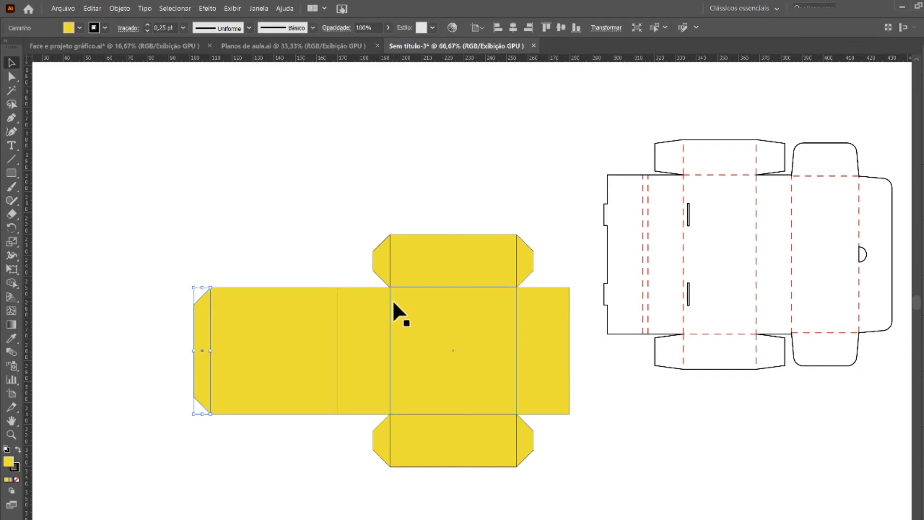
# Step: Select all pieces of the yellow box template, copy them, and clear the selection
pyautogui.keyDown('shift'); pyautogui.click(407, 291); pyautogui.keyUp('shift')
pyautogui.keyDown('shift'); pyautogui.click(302, 287); pyautogui.keyUp('shift')
pyautogui.keyDown('shift'); pyautogui.click(302, 287); pyautogui.keyUp('shift')
pyautogui.moveTo(154, 186); pyautogui.dragTo(583, 506)
pyautogui.hotkey('ctrl', 'c')
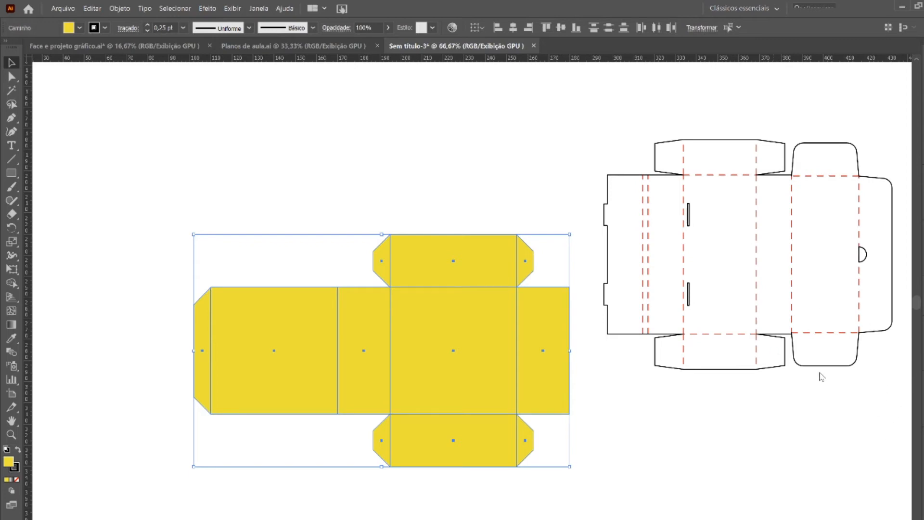
pyautogui.click(640, 468)
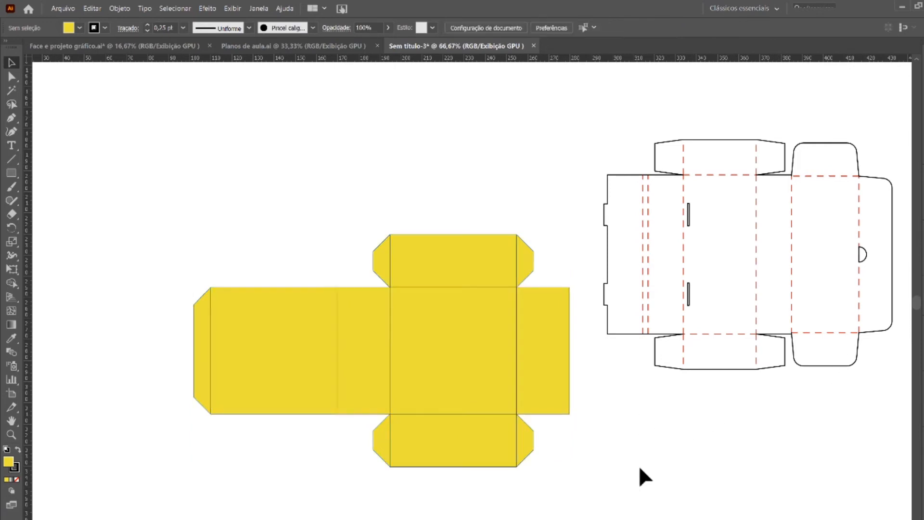
# Step: Select all pieces of the yellow box template and unite them into one single shape
pyautogui.hotkey('ctrl', 'a')
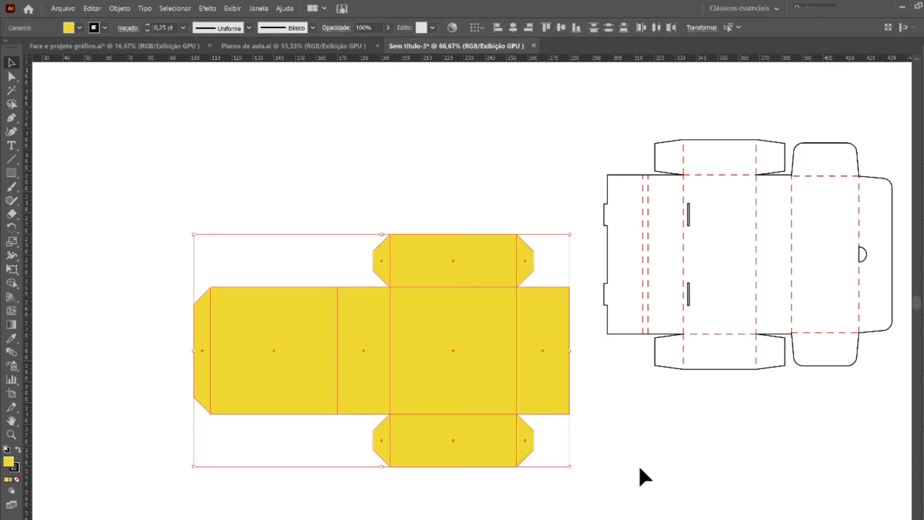
pyautogui.click(802, 351)
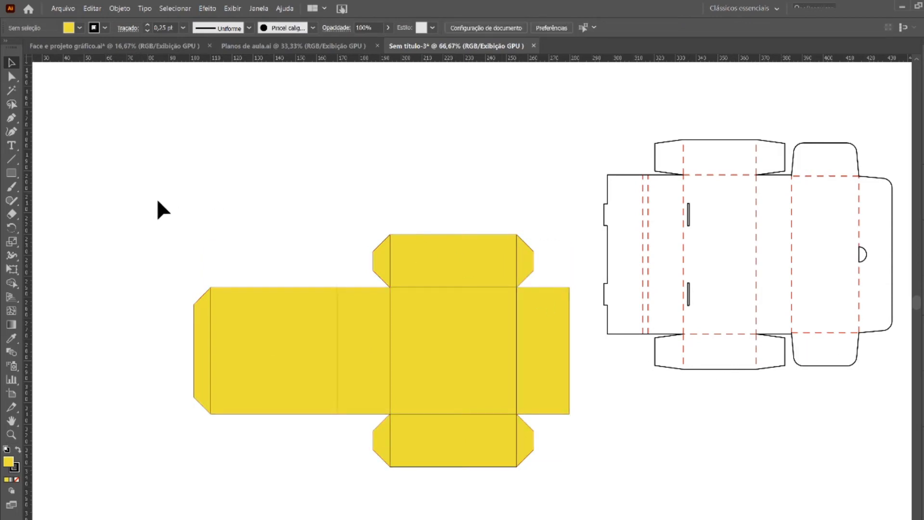
pyautogui.moveTo(523, 495); pyautogui.dragTo(590, 512)
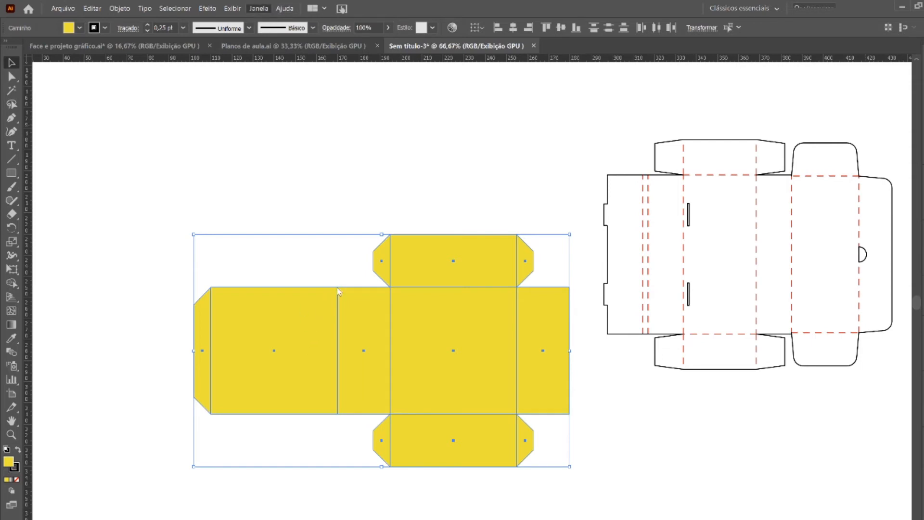
pyautogui.click(800, 85)
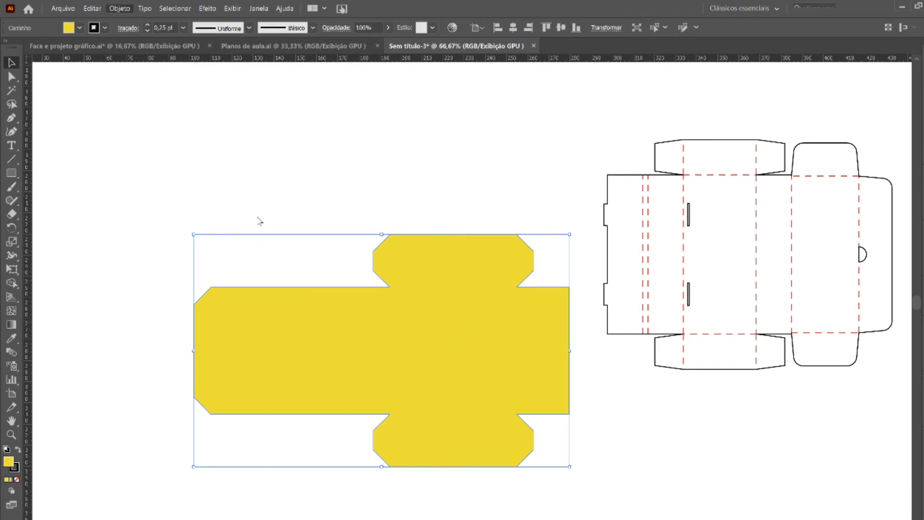
# Step: Offset the united box outline outward to create an enlarged copy around it as a margin
pyautogui.click(299, 253)
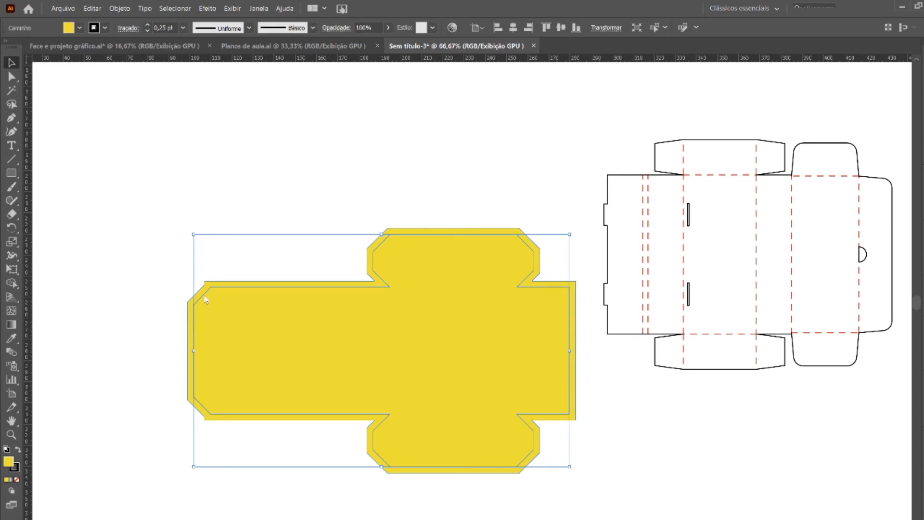
pyautogui.click(269, 208)
pyautogui.click(373, 176)
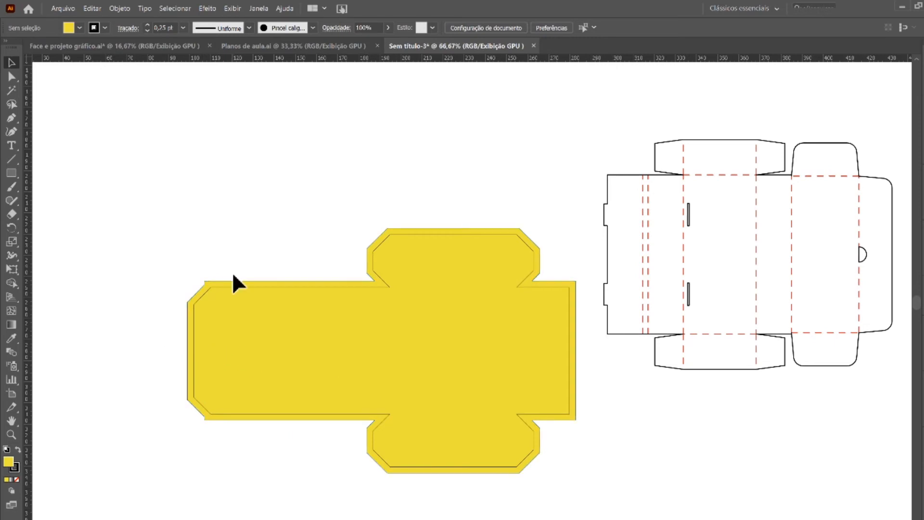
# Step: Remove the stroke from the enlarged outer shape, keeping its yellow fill
pyautogui.click(532, 282)
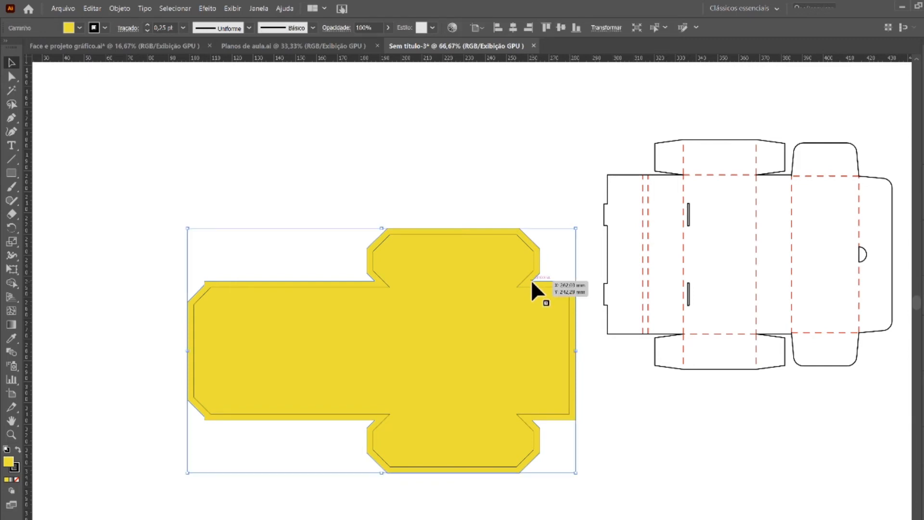
pyautogui.click(16, 470)
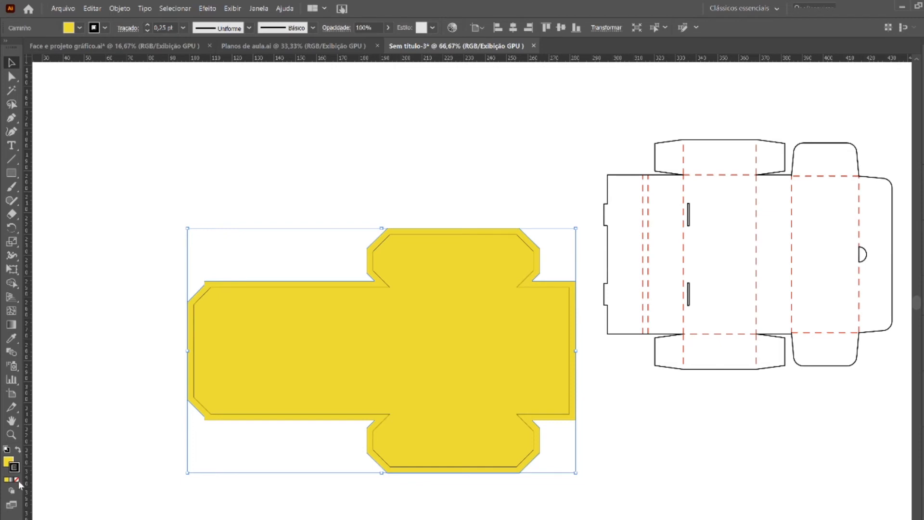
pyautogui.click(18, 480)
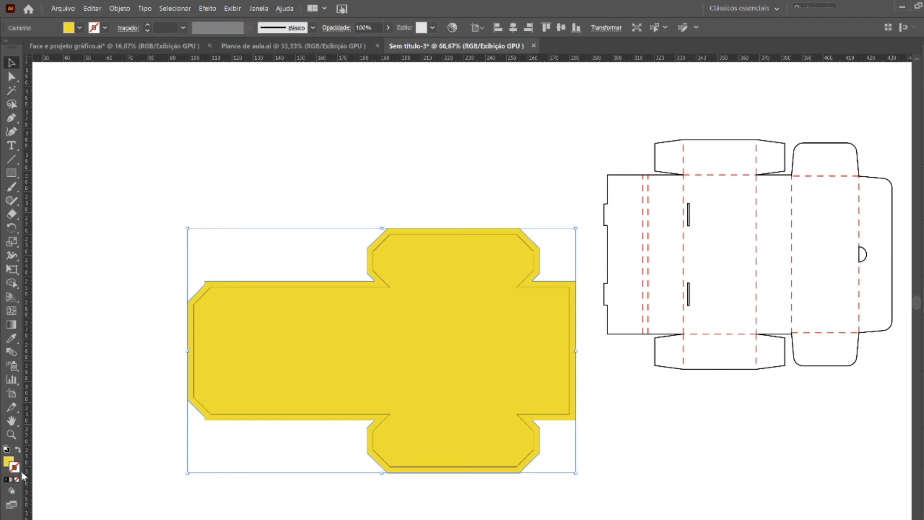
pyautogui.click(115, 337)
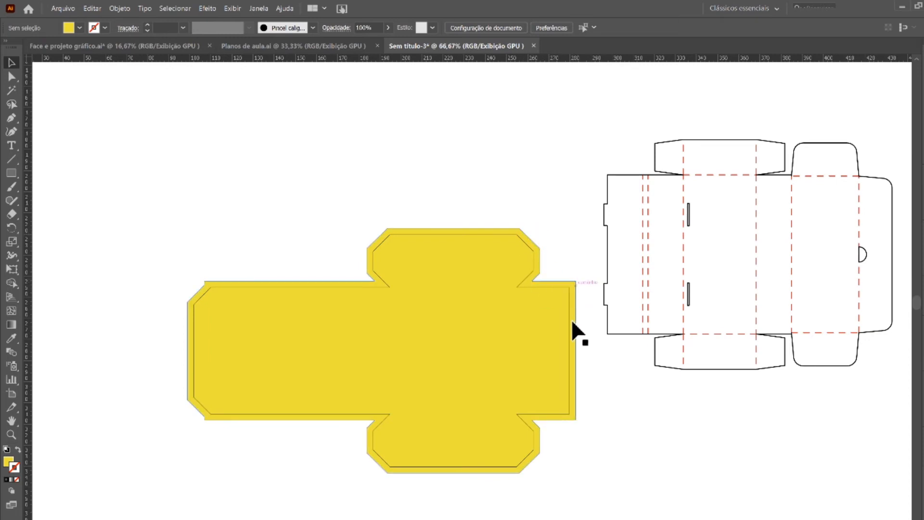
# Step: Paste the copied box panels, flaps and tabs in place over the united shape
pyautogui.scroll(-1, 575, 367)
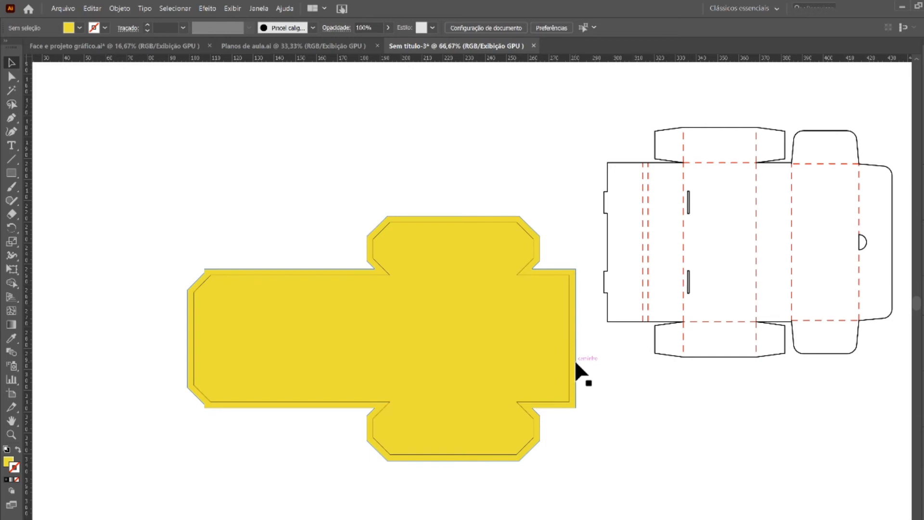
pyautogui.scroll(1, 576, 365)
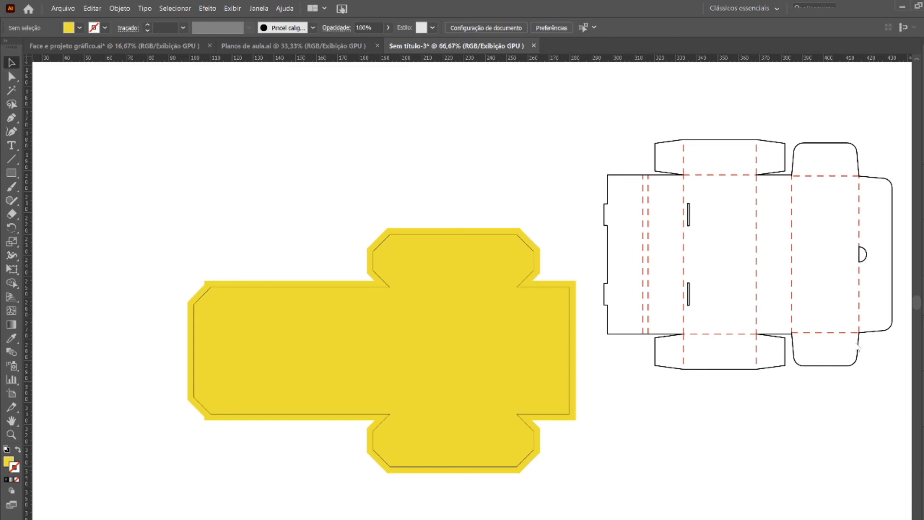
pyautogui.hotkey('ctrl', 'z')
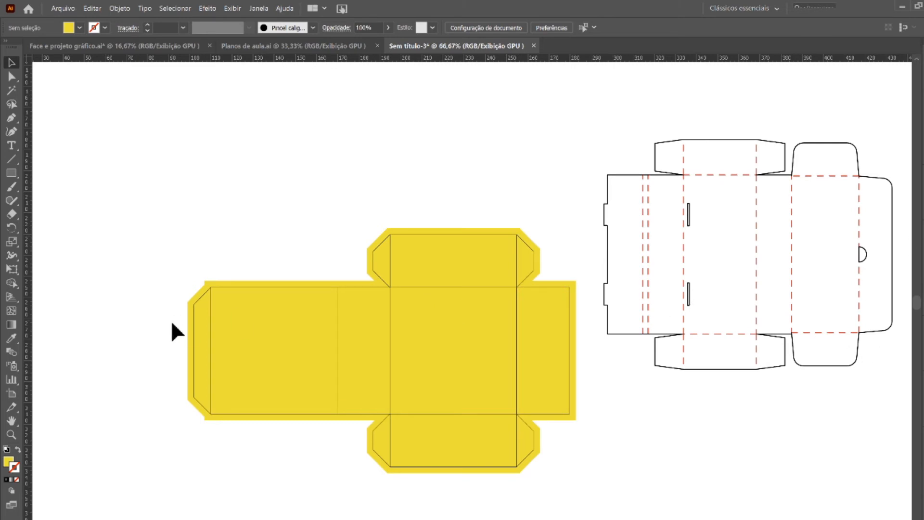
# Step: Try a dashed stroke on the square panel beside the glue tab, pull the panel aside to check it, and undo the move
pyautogui.click(232, 338)
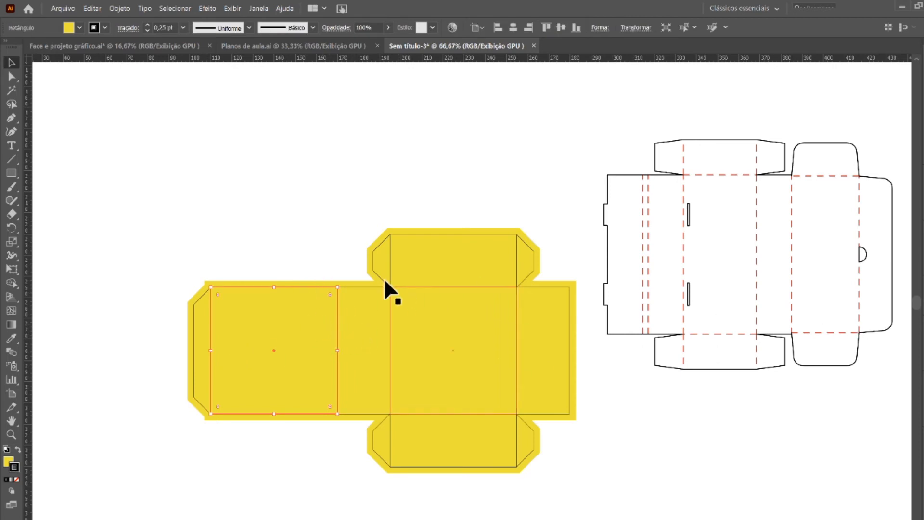
pyautogui.click(278, 220)
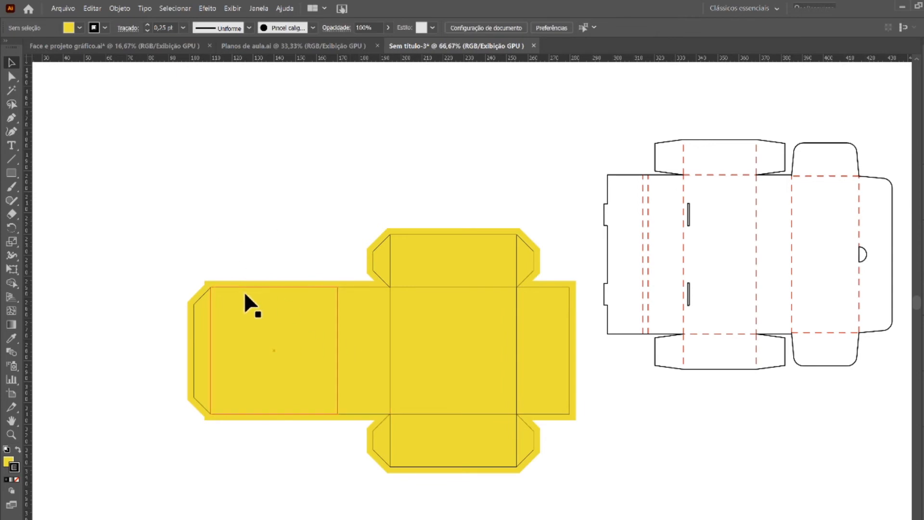
pyautogui.moveTo(249, 285); pyautogui.dragTo(242, 126)
pyautogui.click(370, 126)
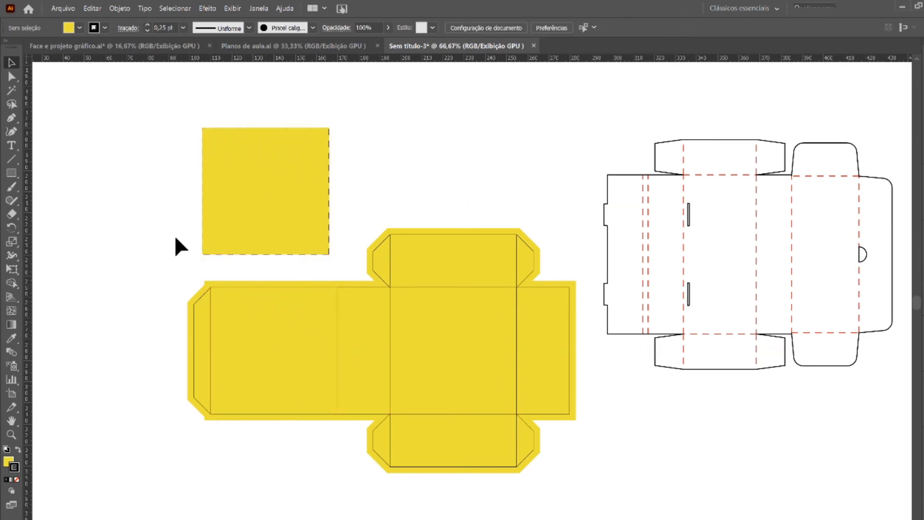
pyautogui.hotkey('ctrl', 'z')
pyautogui.click(170, 221)
# Step: Set the stroke weight of all box template pieces to 0.75 pt
pyautogui.moveTo(134, 169); pyautogui.dragTo(584, 512)
pyautogui.click(833, 243)
pyautogui.click(378, 172)
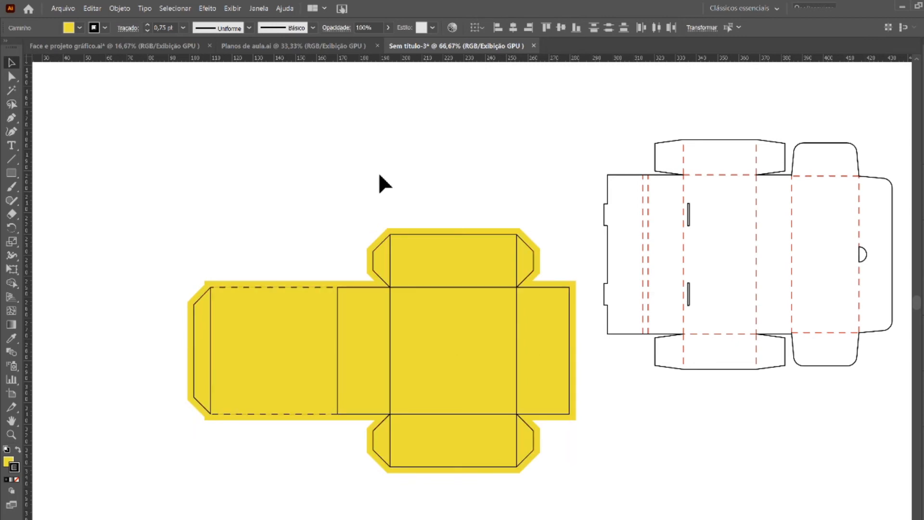
# Step: Cut the large glue tab's outline at the two corners of its fold edge with the Scissors tool
pyautogui.scroll(-1, 378, 172)
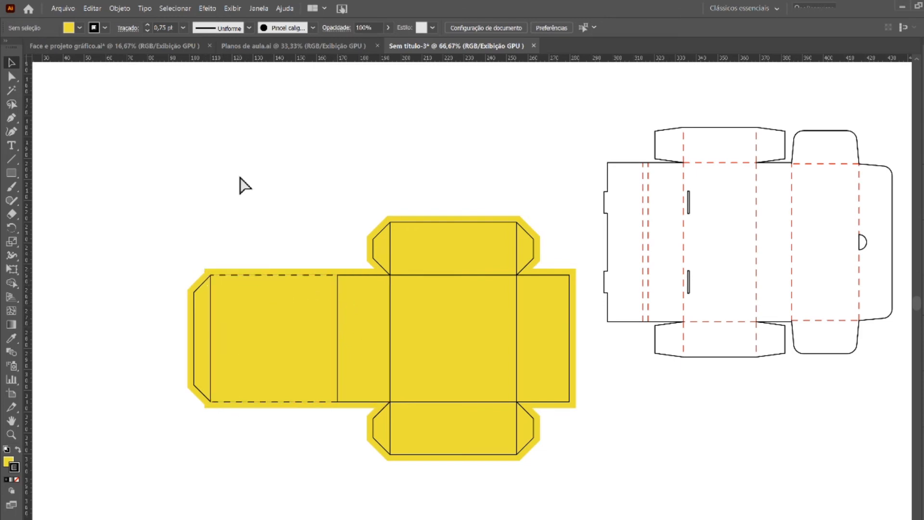
pyautogui.click(202, 313)
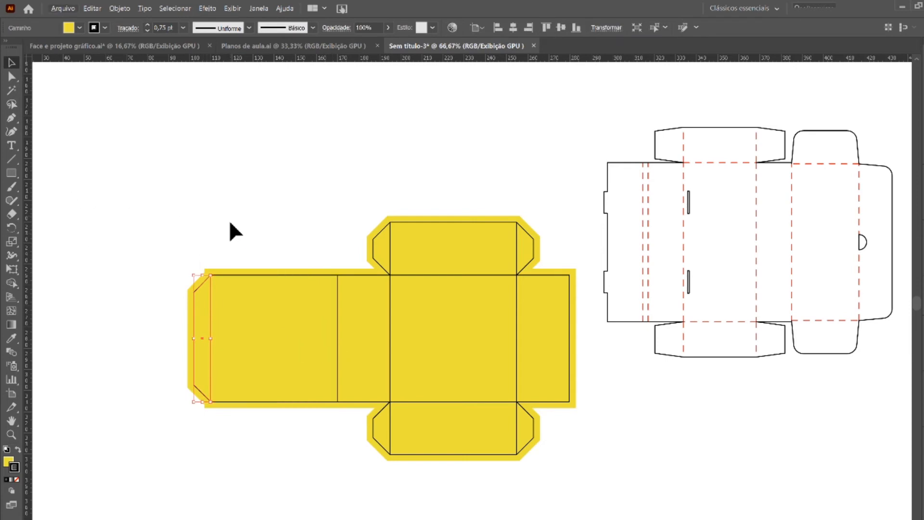
pyautogui.scroll(1, 202, 324)
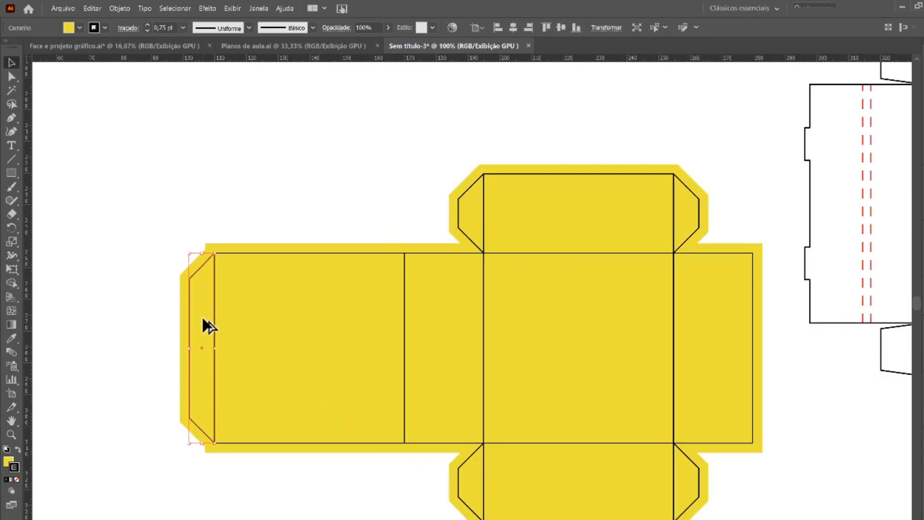
pyautogui.press('c')
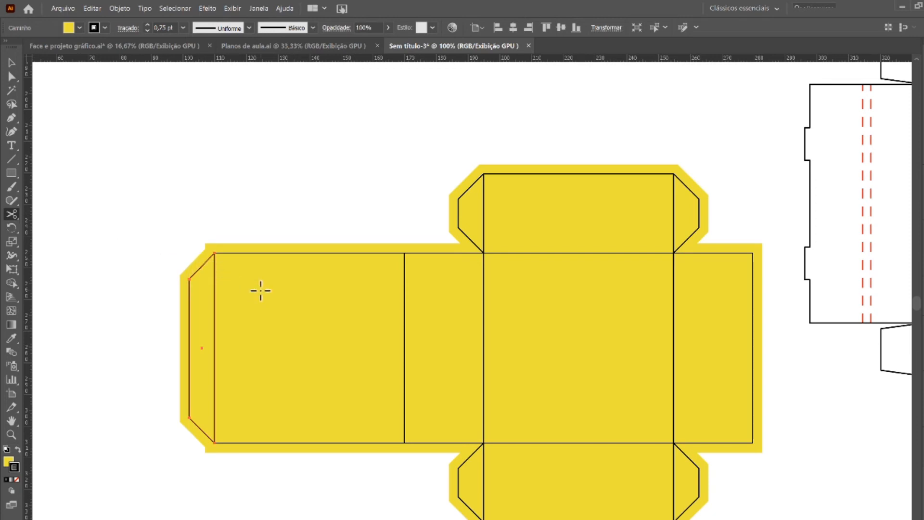
pyautogui.click(215, 252)
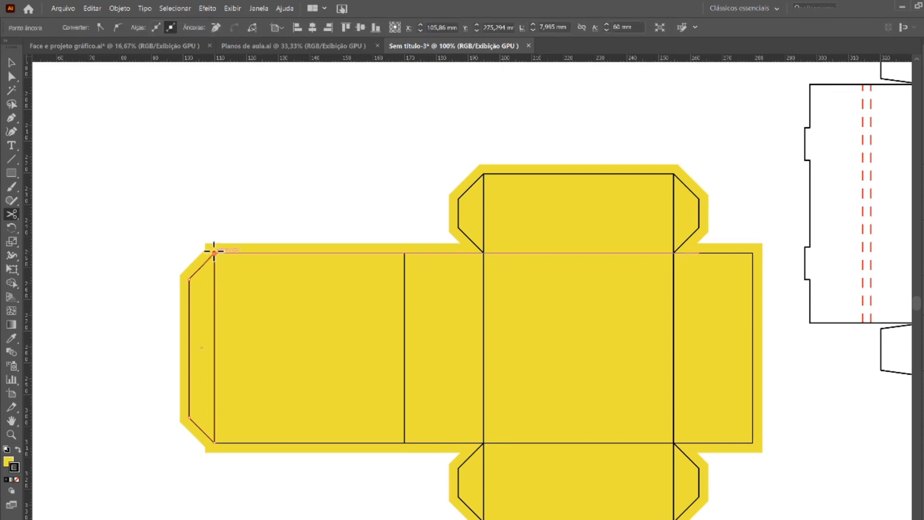
pyautogui.click(215, 442)
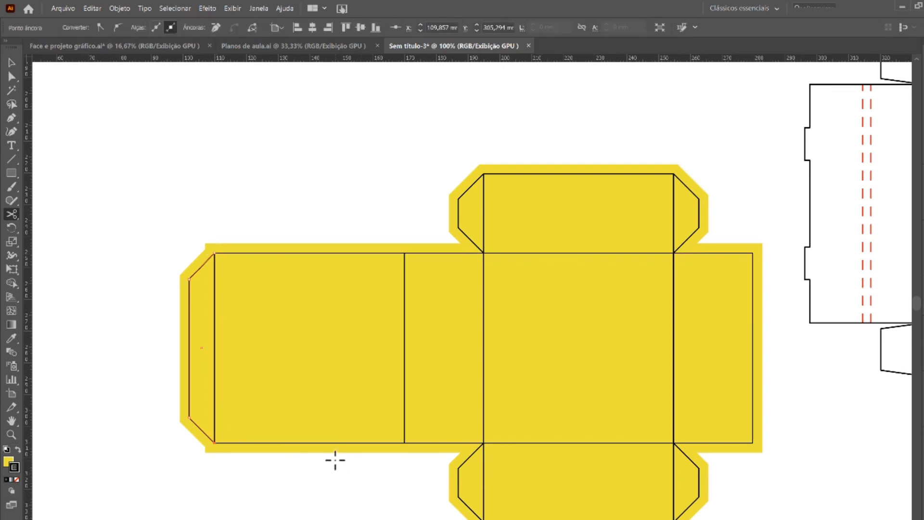
# Step: Pull the large glue tab's cut outline away from its fold edge to check that they separate
pyautogui.press('v')
pyautogui.click(142, 164)
pyautogui.moveTo(190, 313); pyautogui.dragTo(140, 324)
pyautogui.click(155, 203)
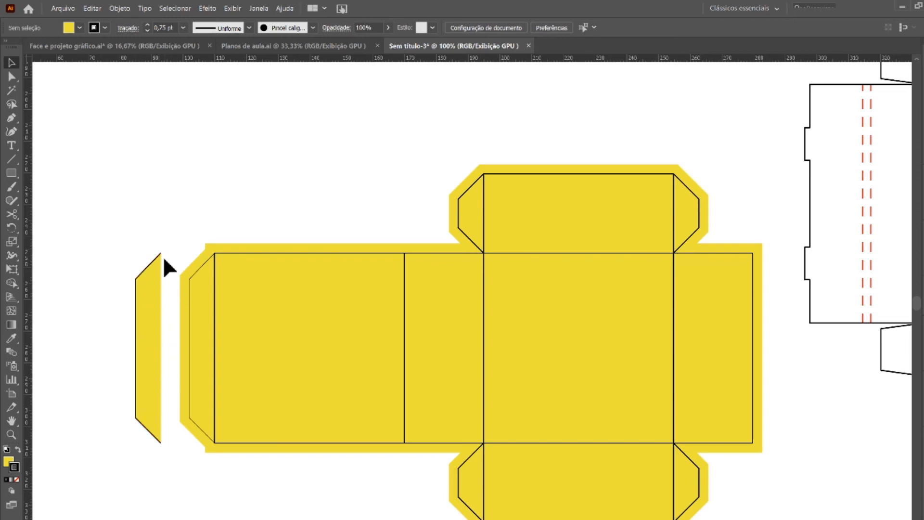
# Step: Return the glue tab's outline to its place and give its separated fold edge a dashed stroke
pyautogui.moveTo(164, 375); pyautogui.dragTo(218, 279)
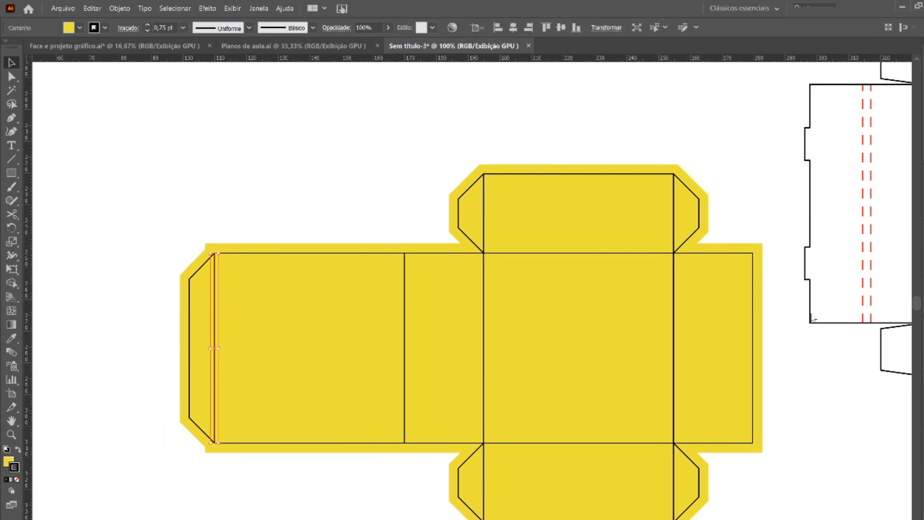
pyautogui.click(287, 163)
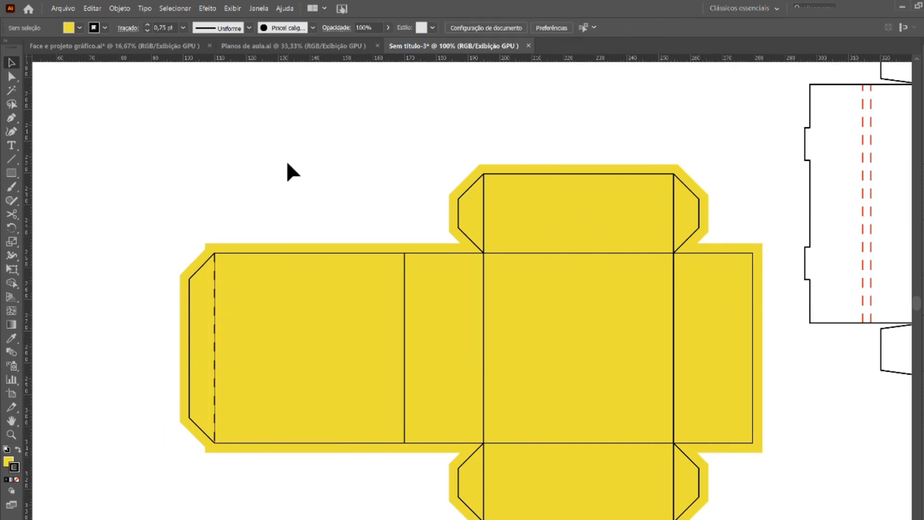
# Step: Move the square panel aside to check the dashed fold line beneath it, and undo the move
pyautogui.click(227, 323)
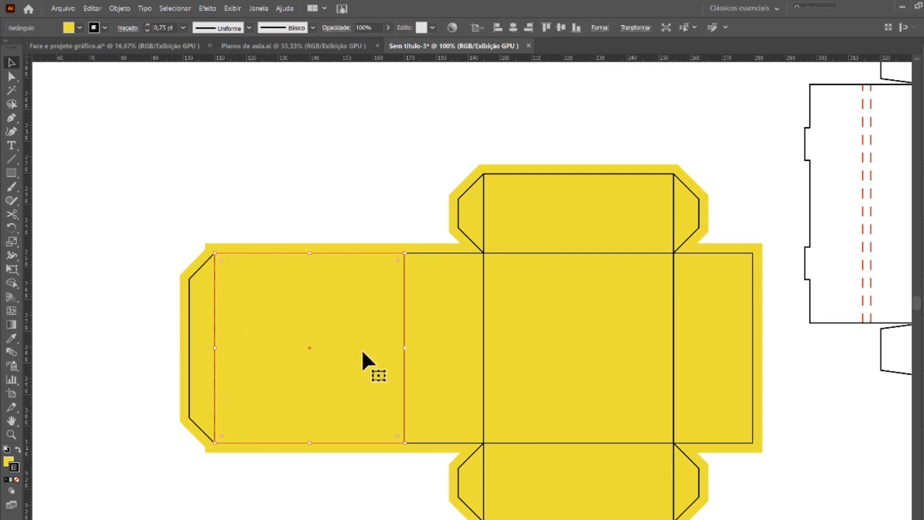
pyautogui.click(256, 149)
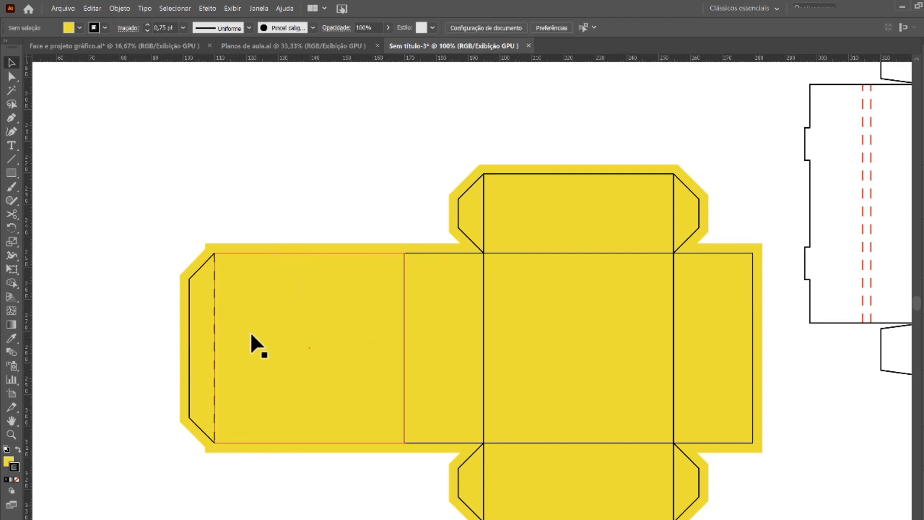
pyautogui.moveTo(251, 334); pyautogui.dragTo(287, 221)
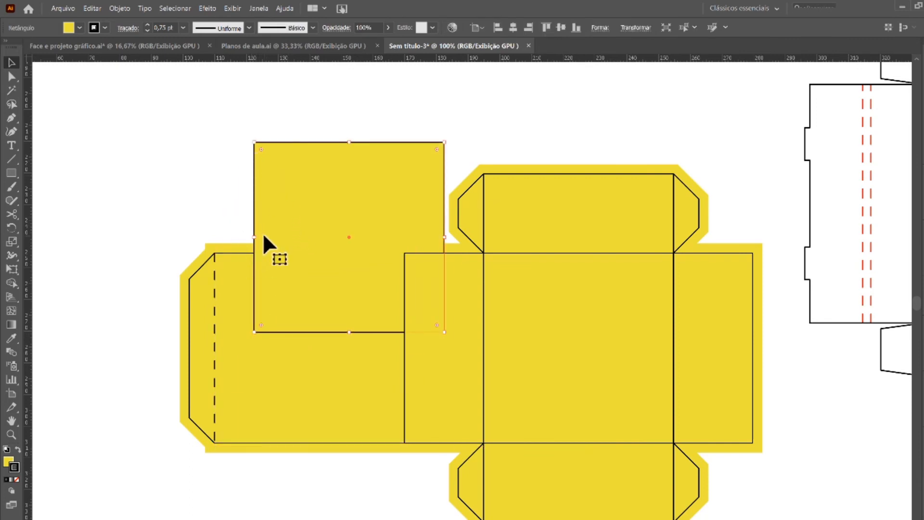
pyautogui.hotkey('ctrl', 'z')
# Step: Cut the square panel's outline at its two corners on the glue-tab side and clear the solid edge overlapping the dashed fold
pyautogui.press('c')
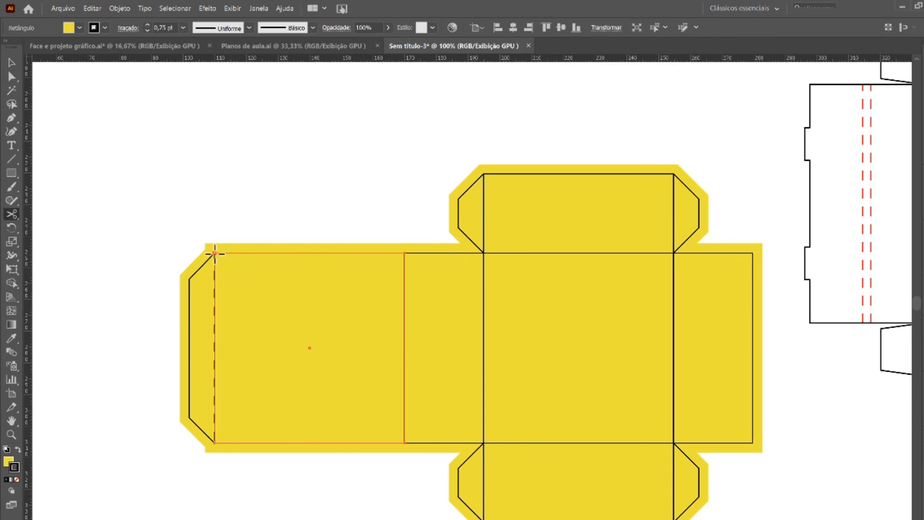
pyautogui.click(214, 253)
pyautogui.click(216, 443)
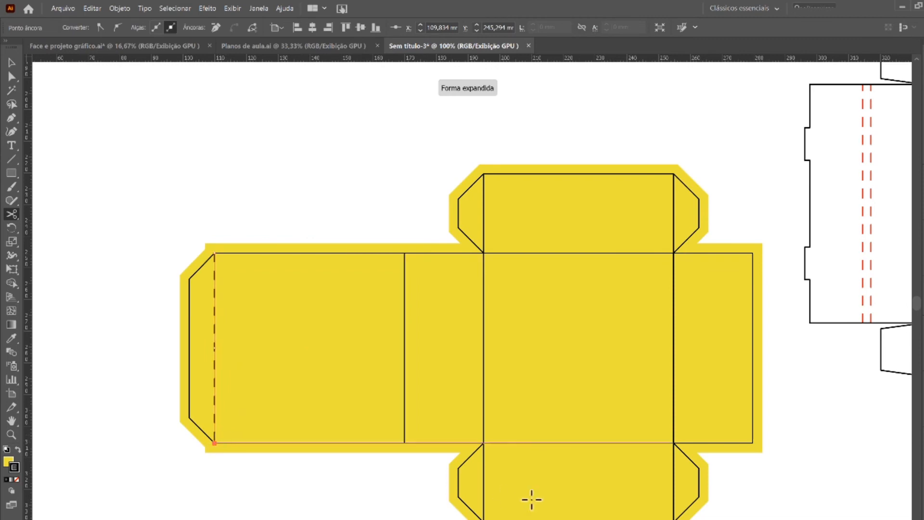
pyautogui.press('v')
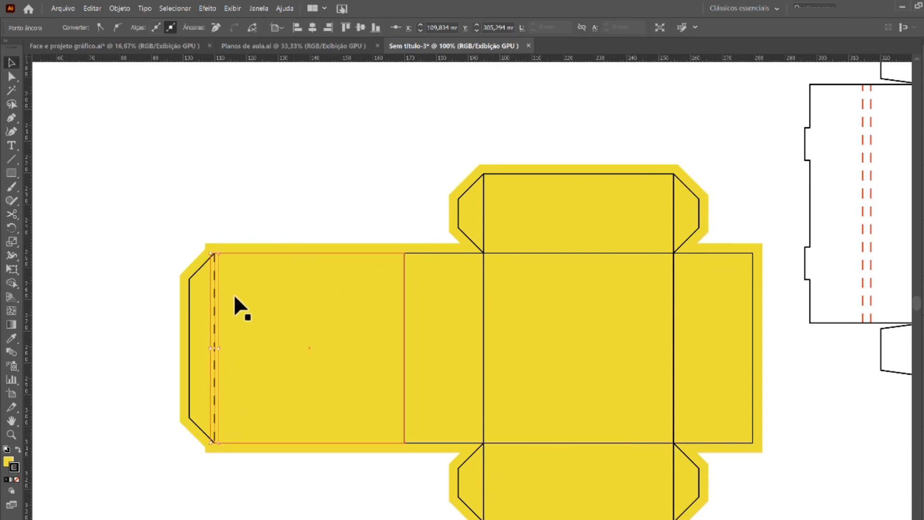
pyautogui.click(331, 163)
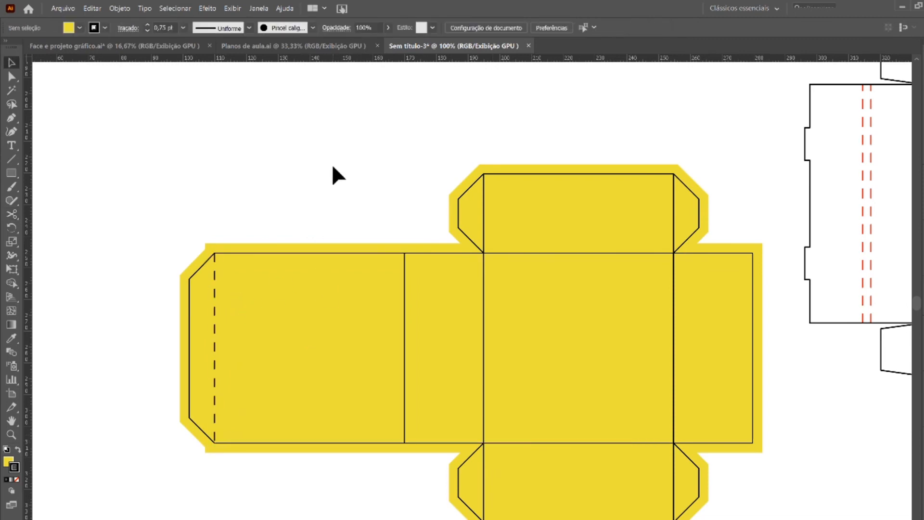
pyautogui.click(214, 251)
pyautogui.click(236, 212)
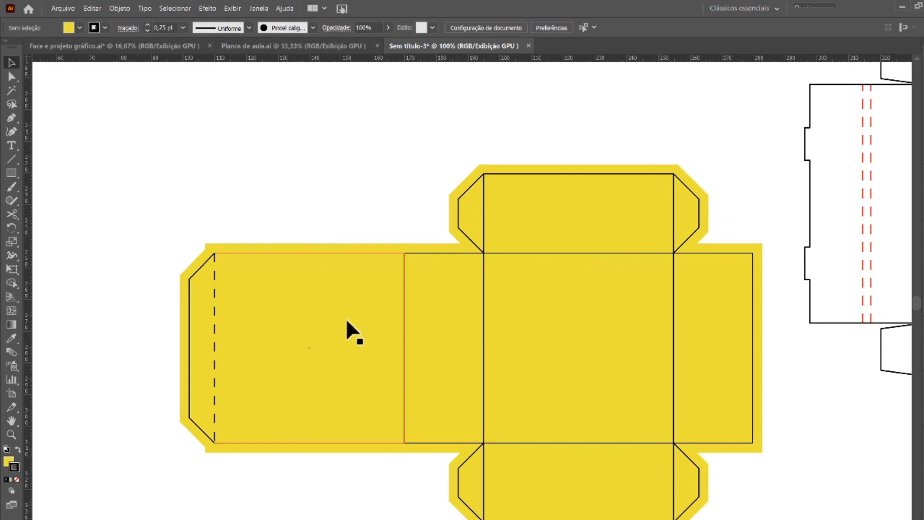
# Step: Draw a small yellow test rectangle with the Rectangle tool in the blank area above the square panel
pyautogui.click(11, 173)
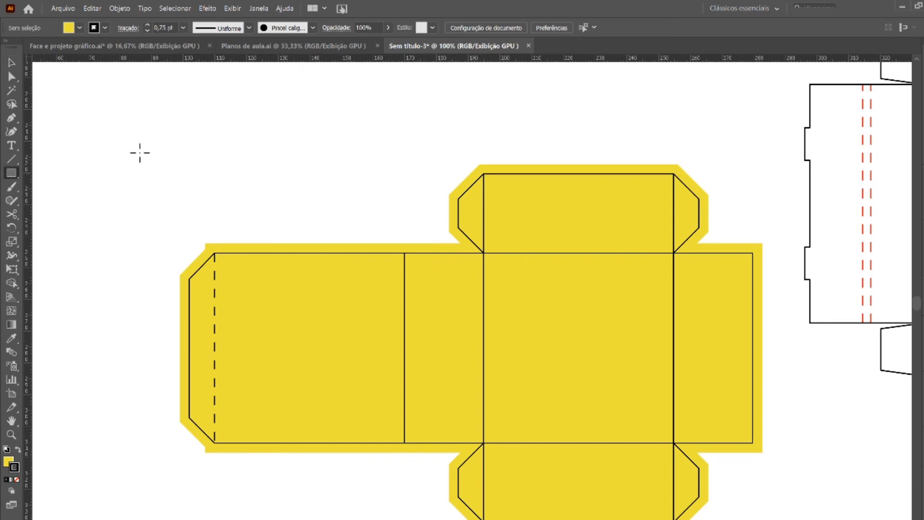
pyautogui.moveTo(161, 110); pyautogui.dragTo(248, 188)
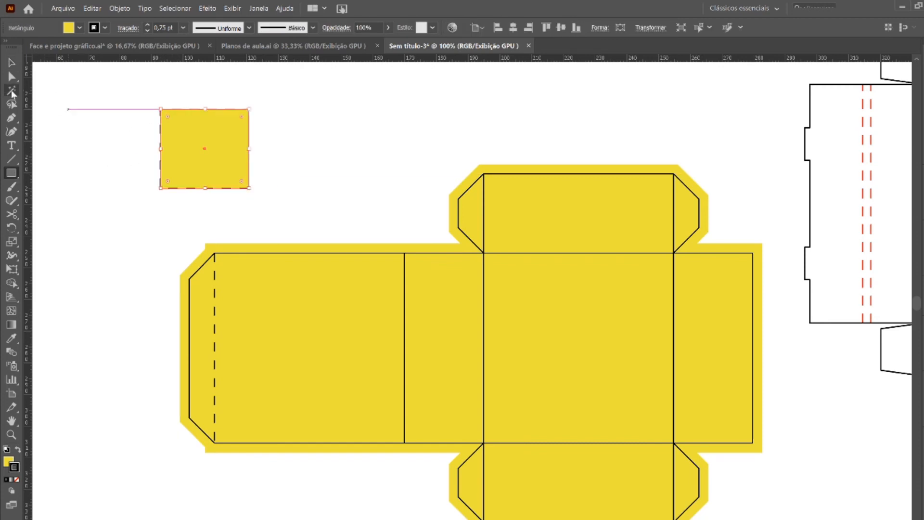
pyautogui.press('v')
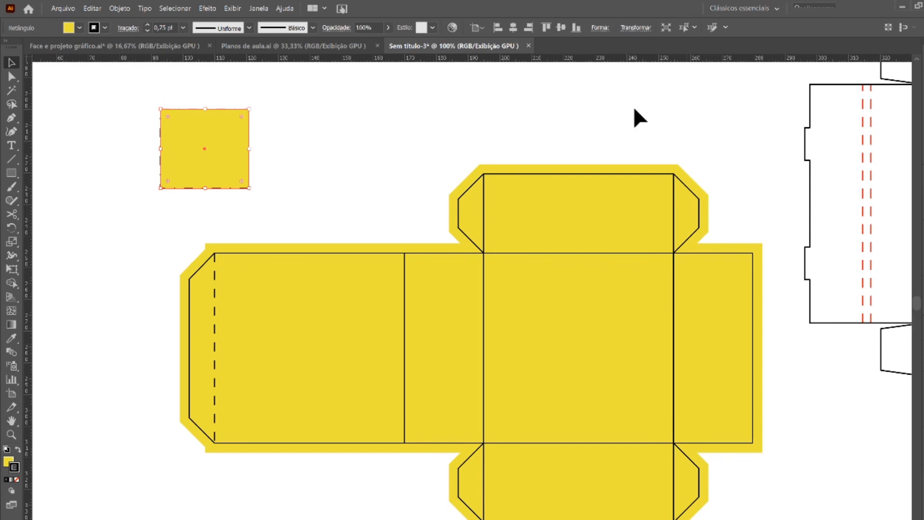
pyautogui.click(295, 127)
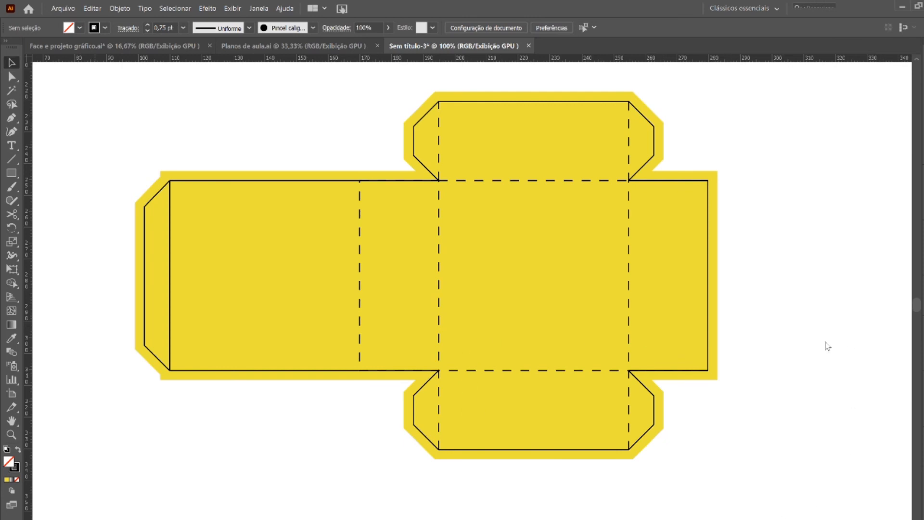
# Step: Select the yellow outer margin shape behind the cut and fold lines and change its fill to light blue
pyautogui.click(299, 268)
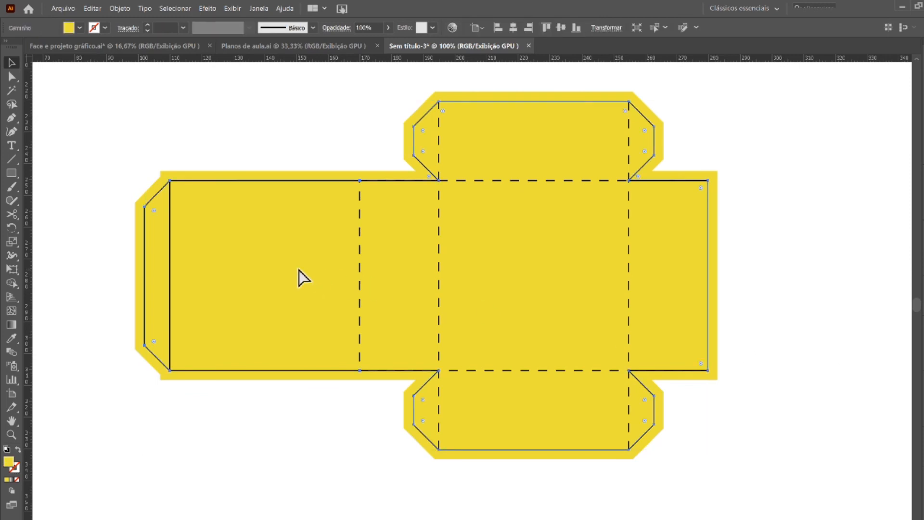
pyautogui.click(229, 172)
pyautogui.press('v')
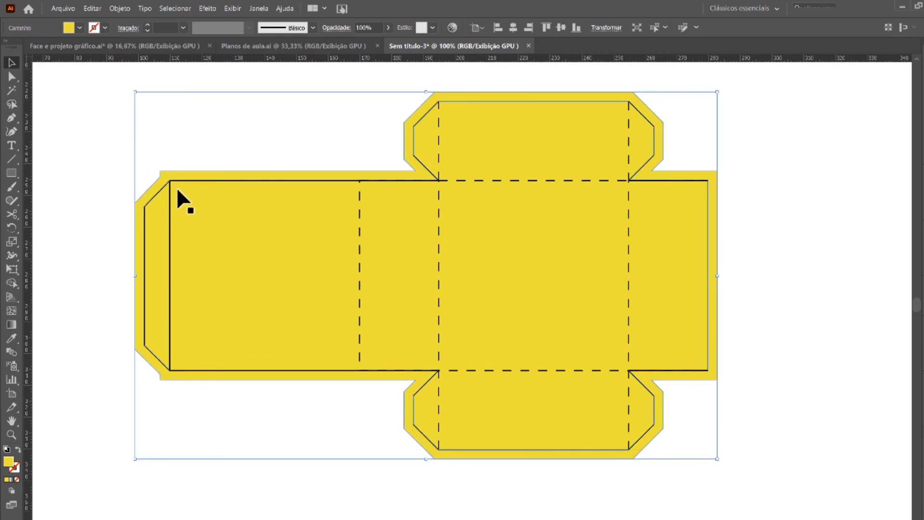
pyautogui.click(810, 359)
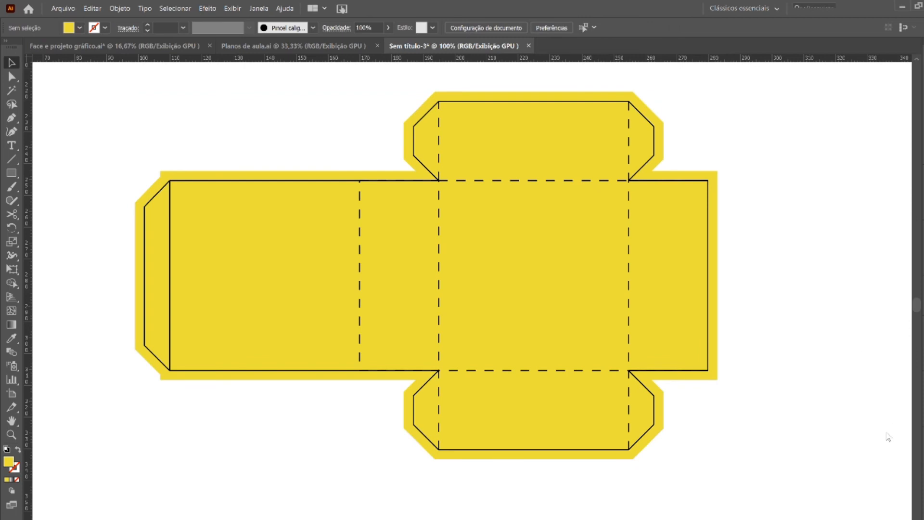
pyautogui.hotkey('ctrl', 'a')
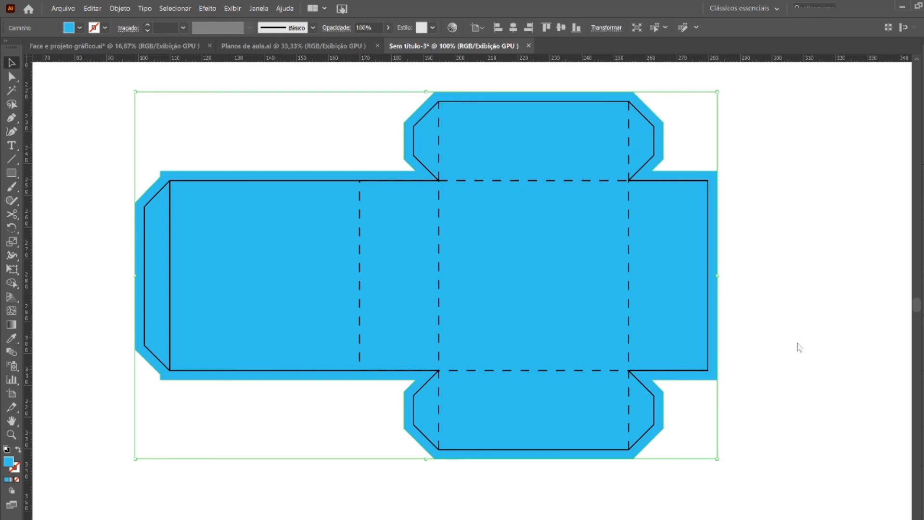
# Step: Bring the blue margin shape in front of the cut and fold lines and send it back behind them
pyautogui.hotkey('ctrl', 'shift', ']')
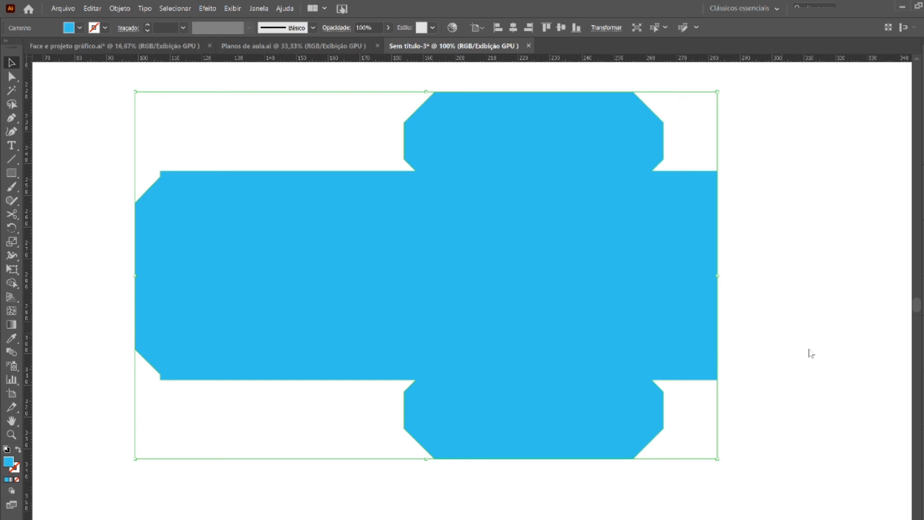
pyautogui.hotkey('ctrl', 'shift', '[')
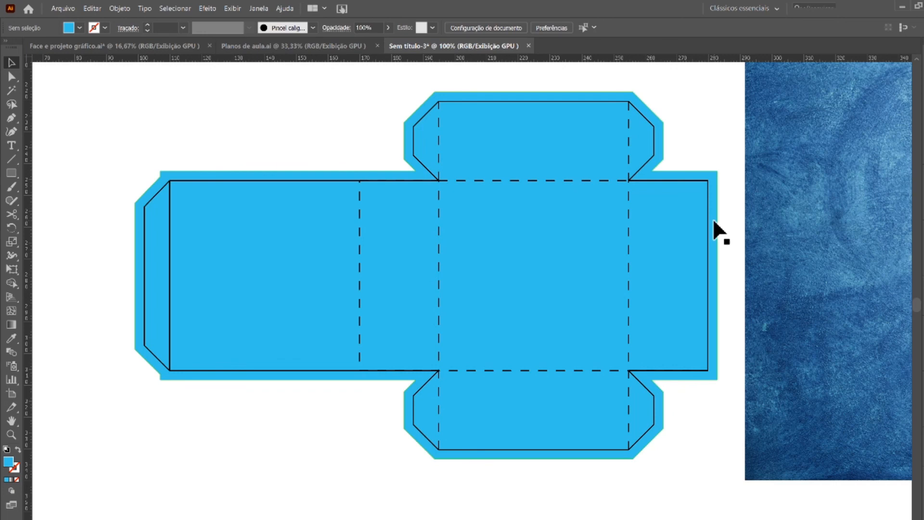
# Step: Send the blue texture image to the back and position it behind the entire box template
pyautogui.moveTo(781, 151); pyautogui.dragTo(710, 178)
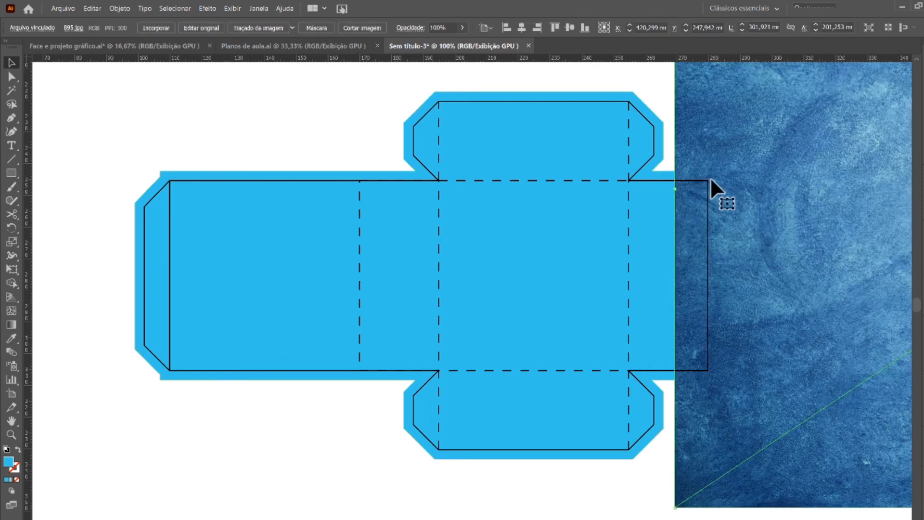
pyautogui.hotkey('ctrl', 'shift', '[')
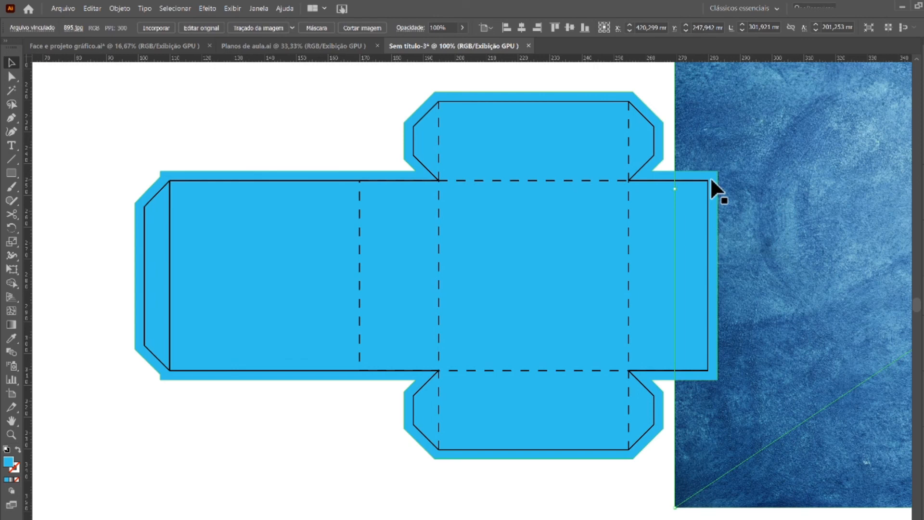
pyautogui.moveTo(766, 105); pyautogui.dragTo(171, 172)
# Step: Clip the texture image to the blue margin shape with a clipping mask and clear the selection
pyautogui.click(171, 172)
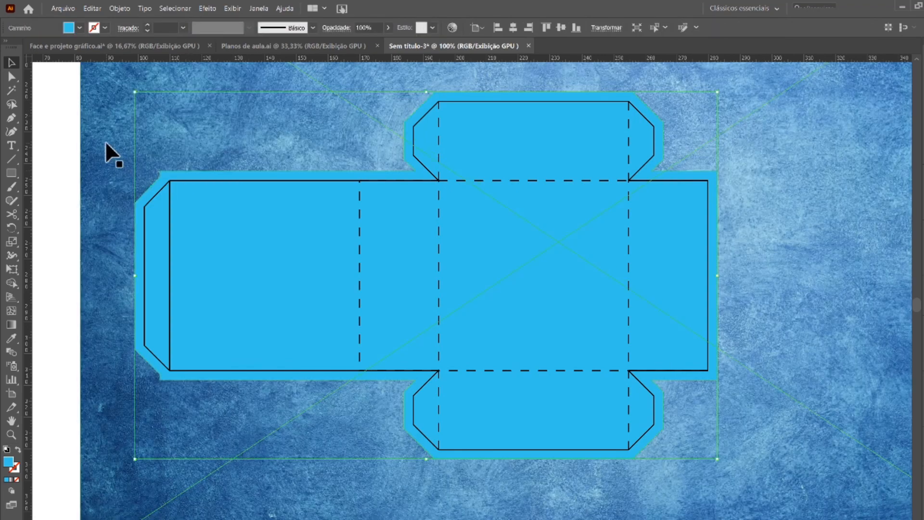
pyautogui.keyDown('shift'); pyautogui.click(106, 143); pyautogui.keyUp('shift')
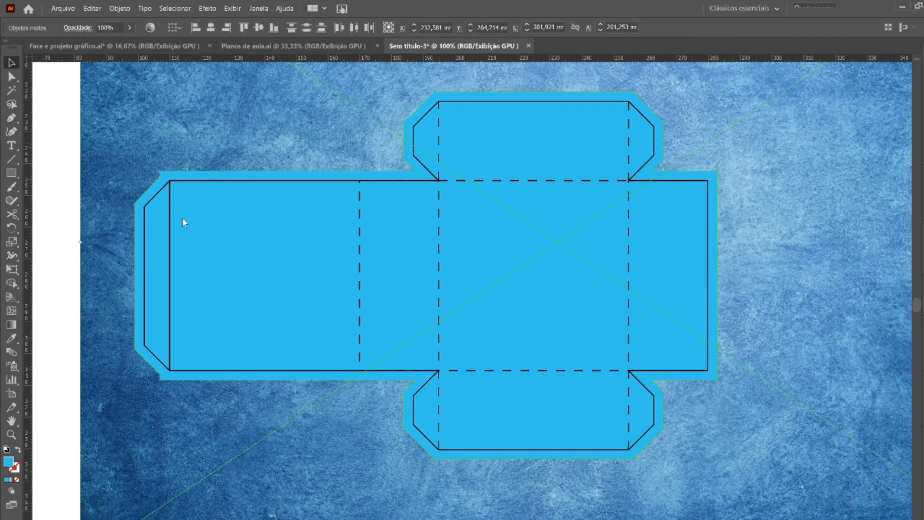
pyautogui.hotkey('ctrl', '7')
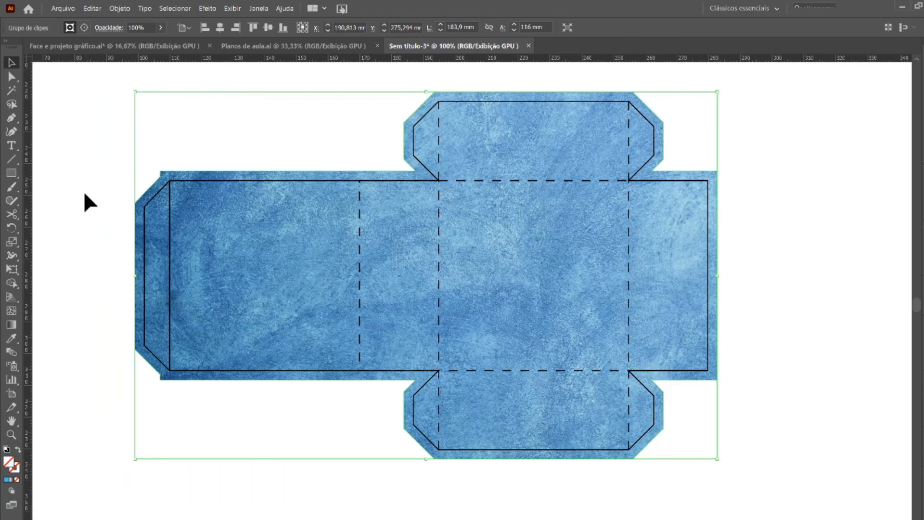
pyautogui.click(94, 217)
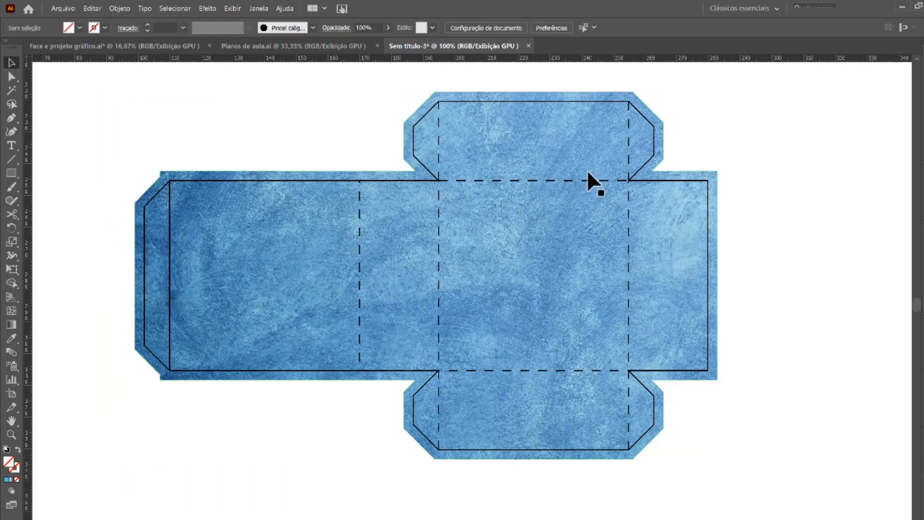